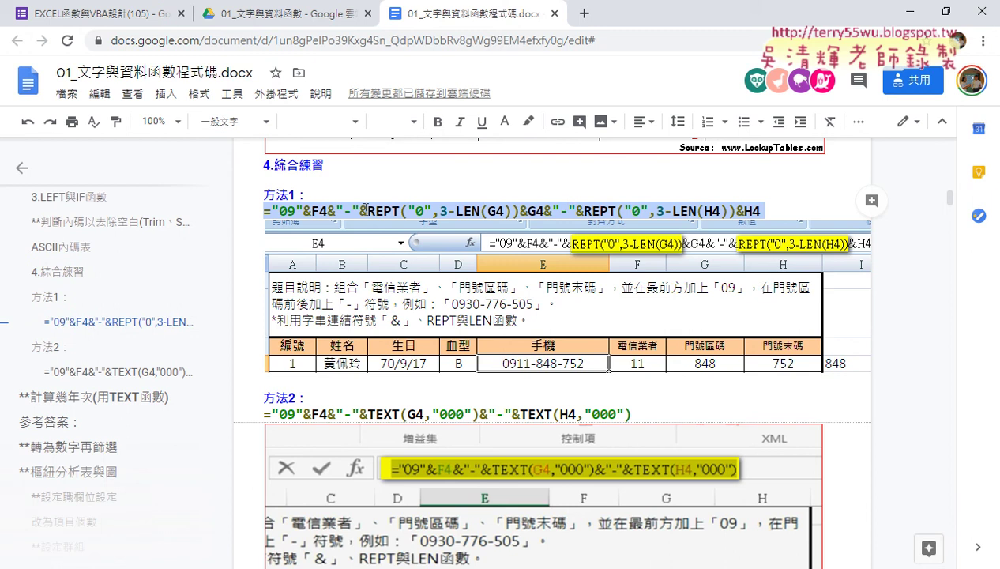
Step: Highlight REPT, 3-LEN(G4) and TEXT in the Docs formulas, then switch to the Excel workbook
click(371, 212)
drag(371, 212, 398, 210)
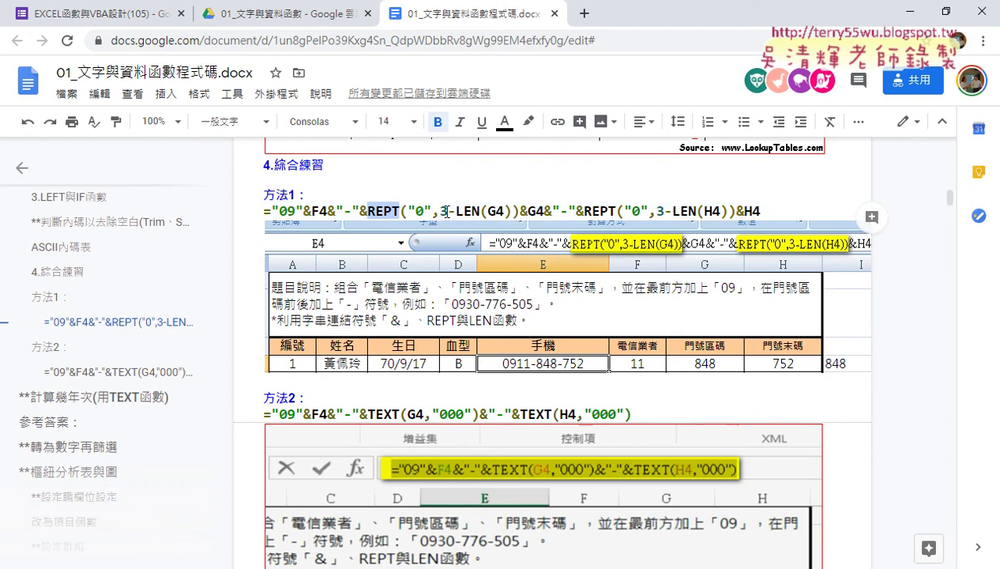
click(443, 211)
drag(443, 211, 511, 210)
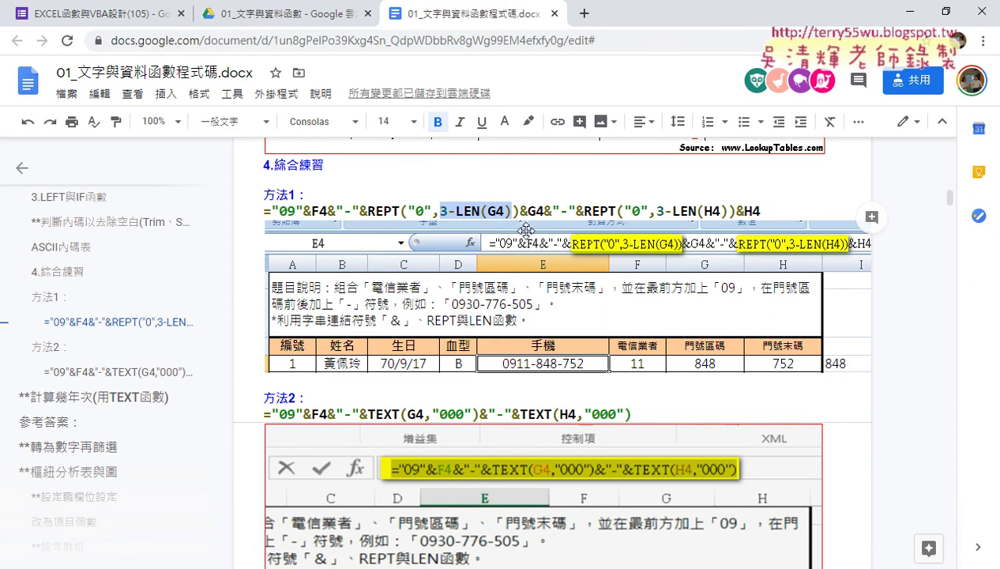
scroll(525, 322, down, 1)
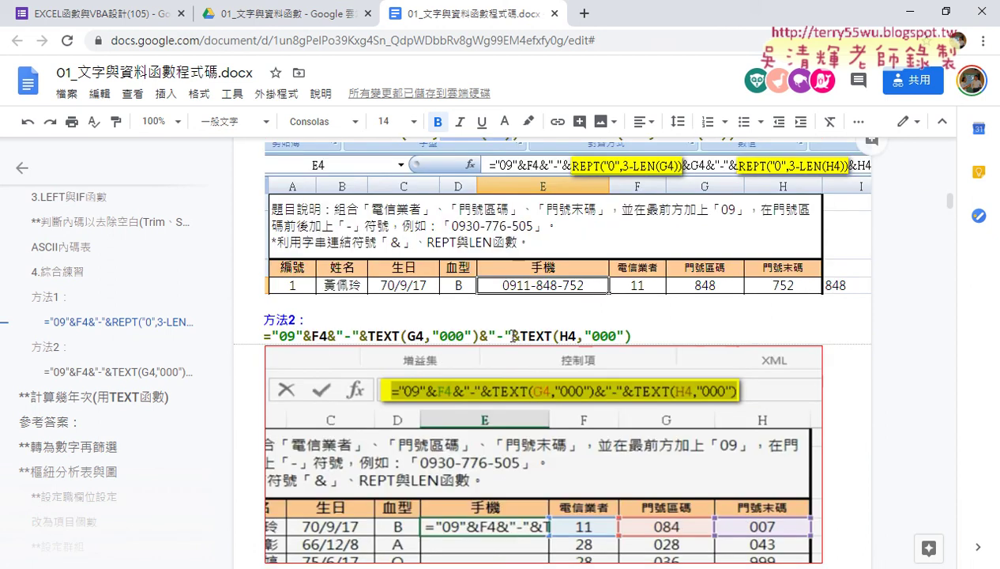
drag(520, 335, 552, 336)
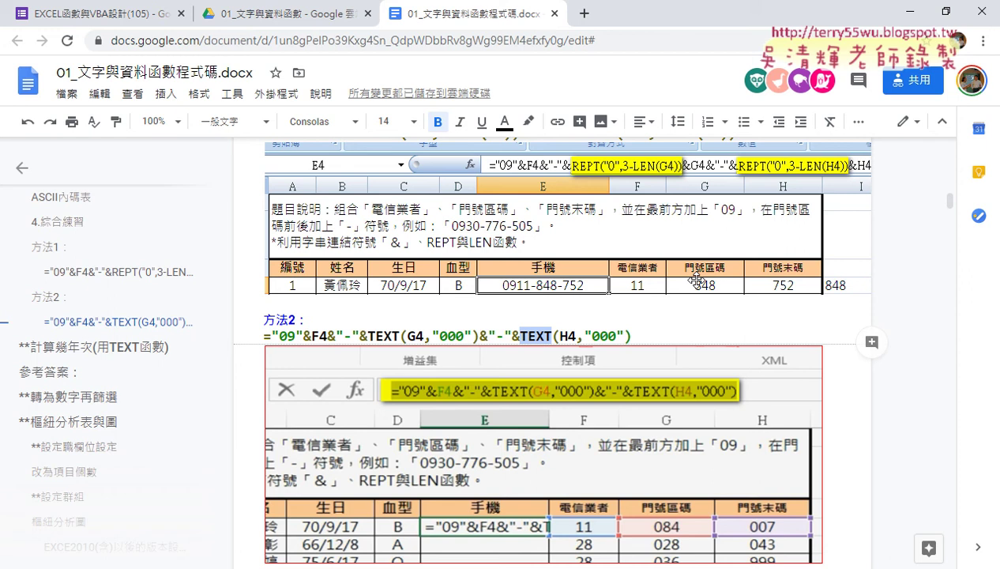
click(901, 18)
Step: Show the Custom 000 number format on G4:H4 in Format Cells, then cancel without changes
drag(456, 259, 533, 260)
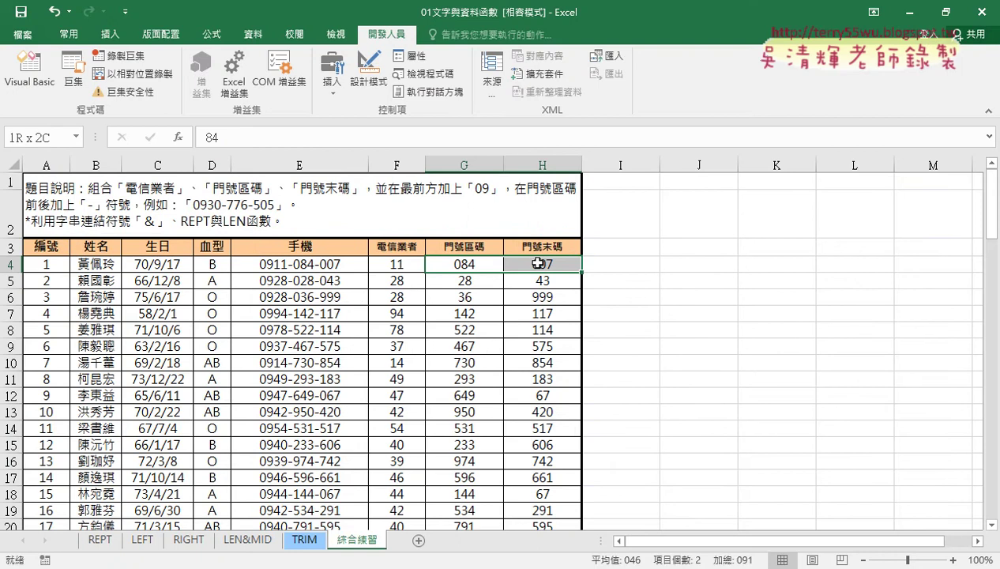
right_click(460, 264)
click(505, 480)
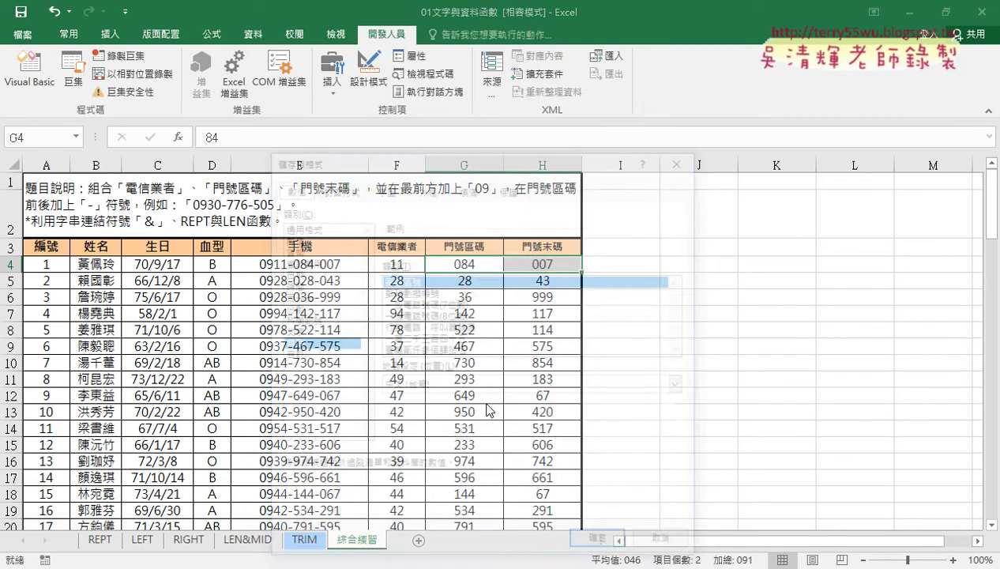
click(290, 356)
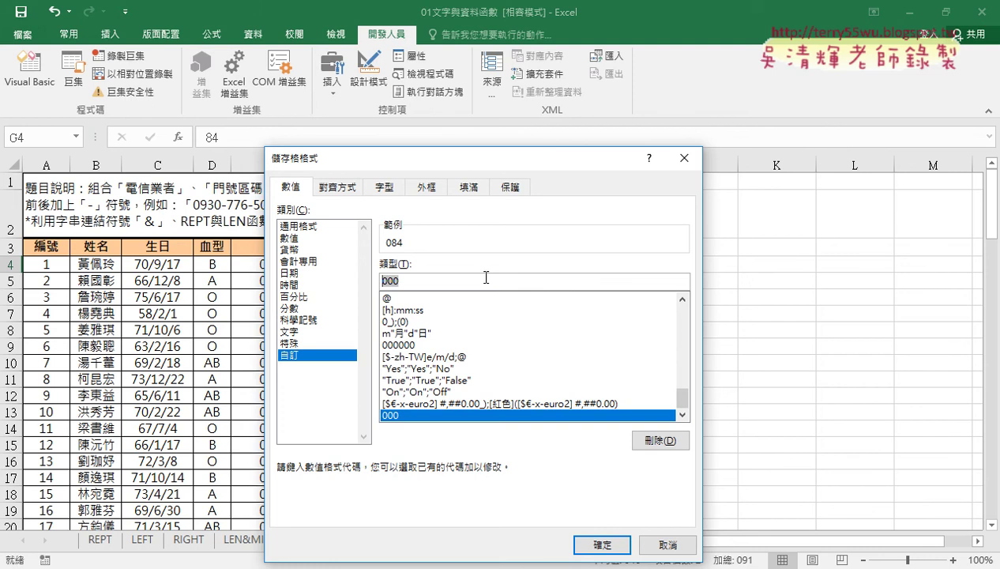
drag(314, 347, 316, 357)
drag(392, 299, 416, 273)
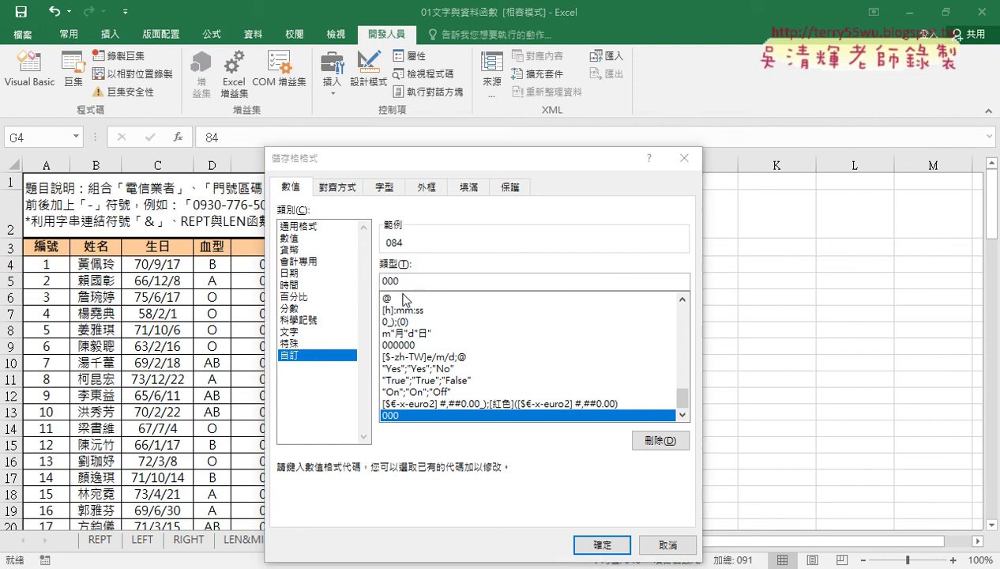
click(660, 545)
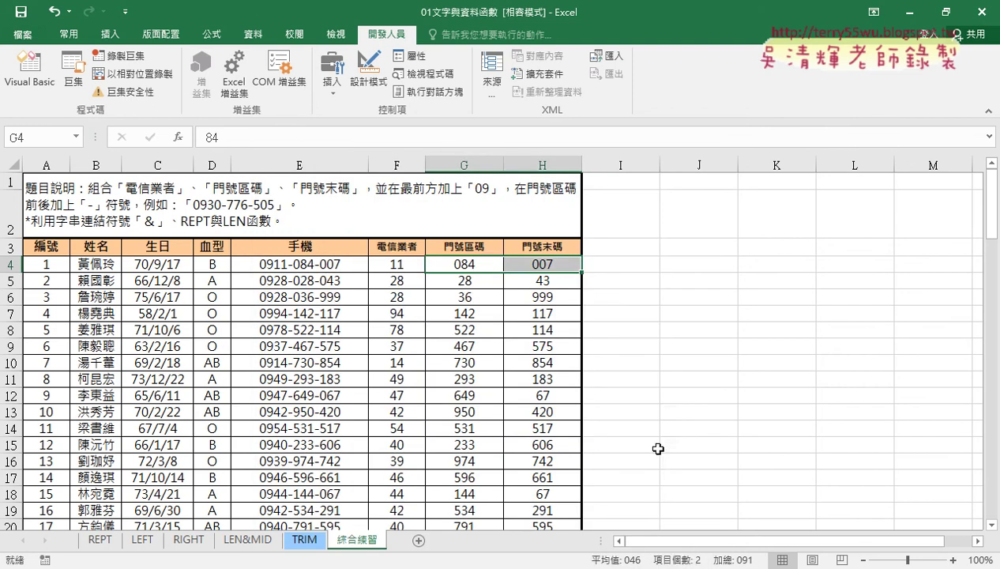
Step: Undo the 000 format on G4:H4 so they read 84 and 7, leaving I4 selected
click(605, 269)
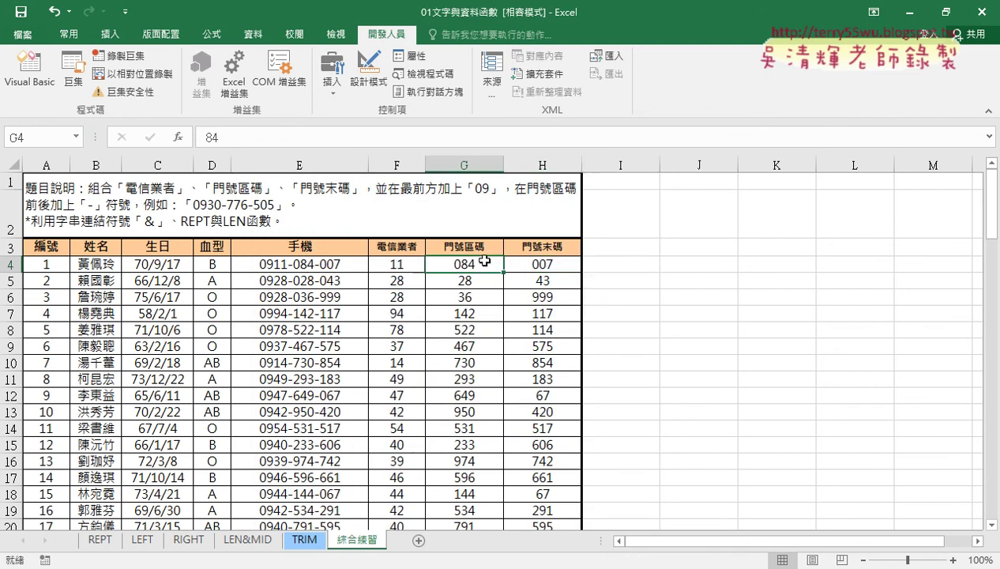
drag(454, 260, 538, 261)
key(ctrl+z)
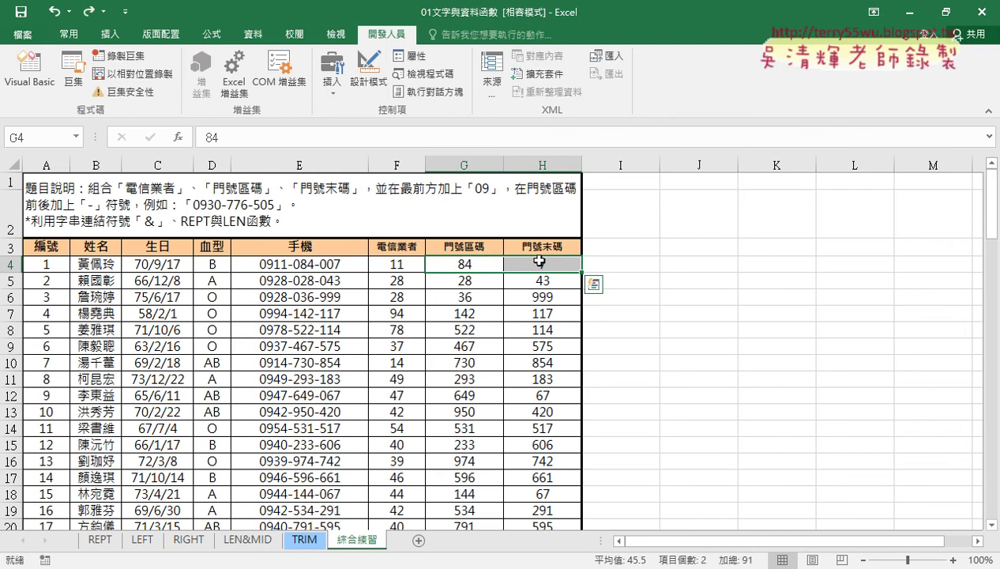
click(624, 265)
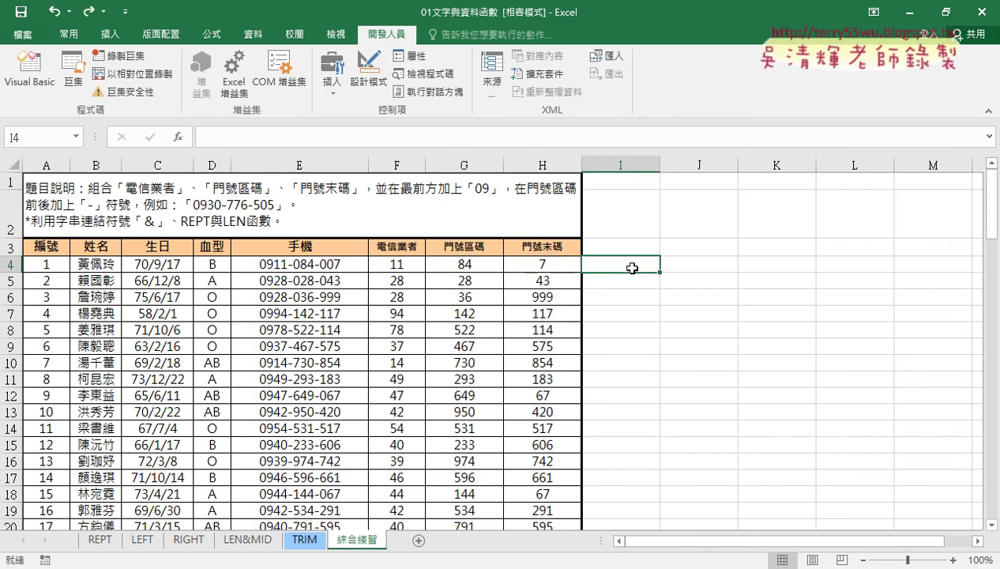
Step: Insert the TEXT function in I4 with G4 as its value
click(180, 139)
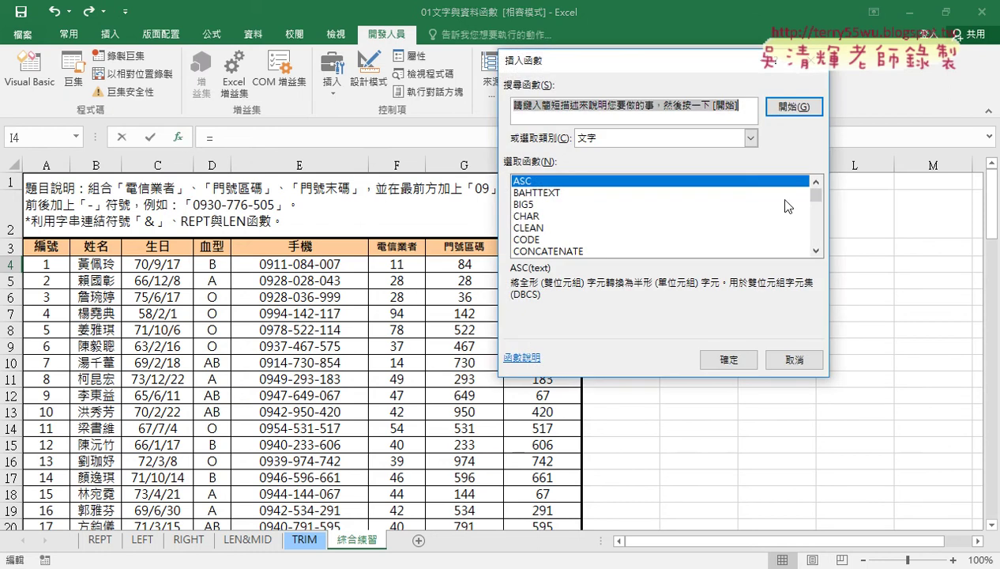
drag(815, 192, 815, 230)
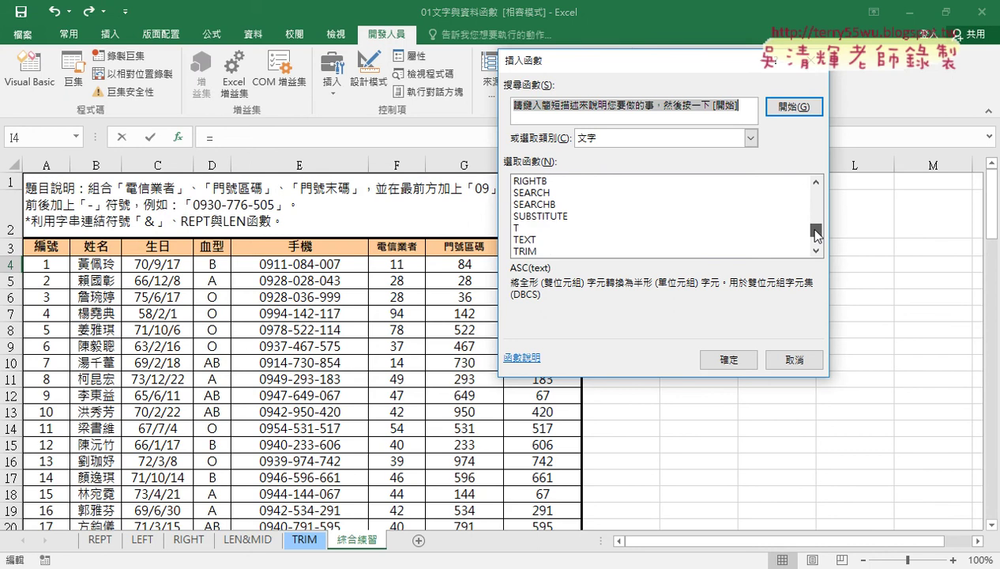
click(533, 241)
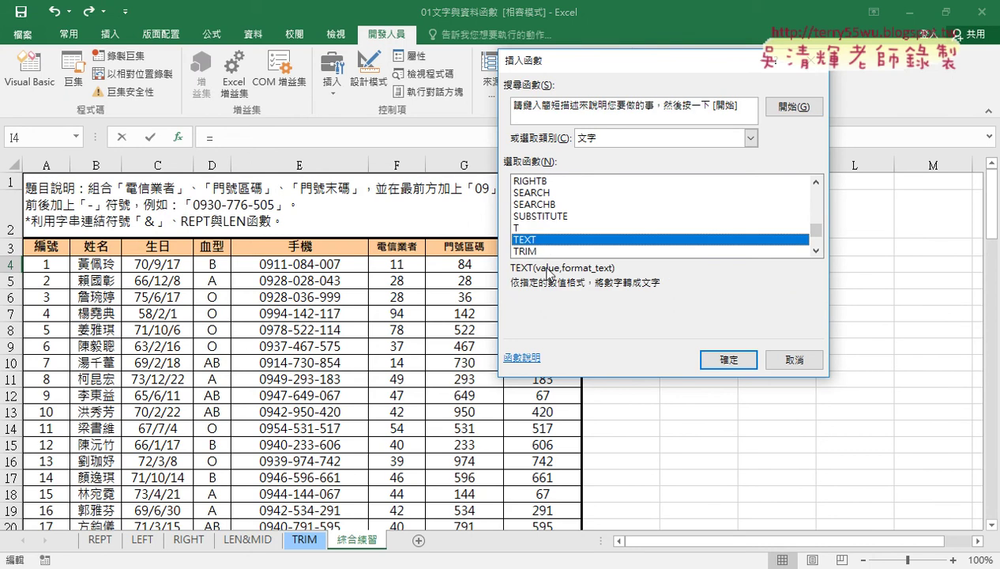
click(727, 359)
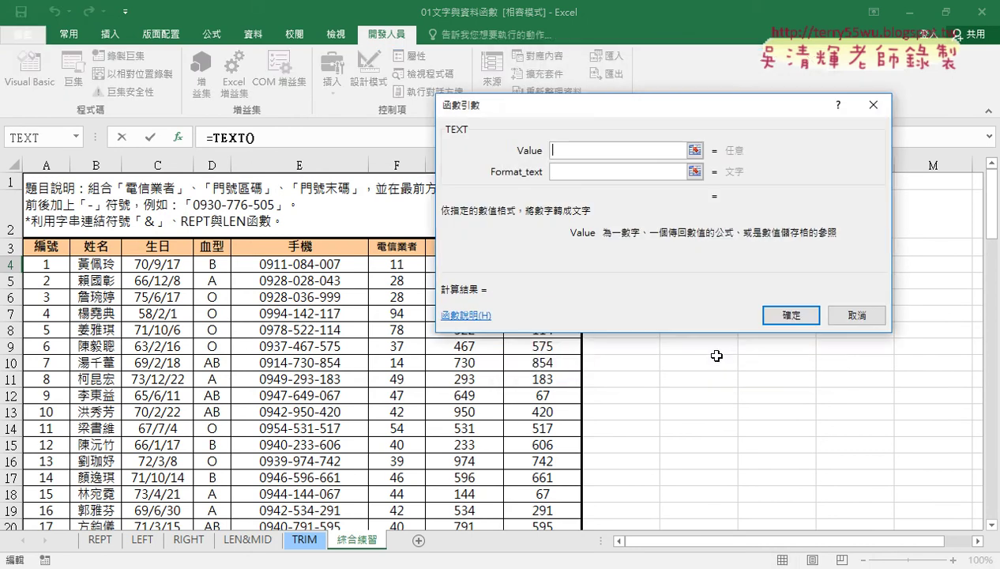
mouse_move(583, 110)
mouse_down()
mouse_move(582, 140)
mouse_move(462, 297)
mouse_up()
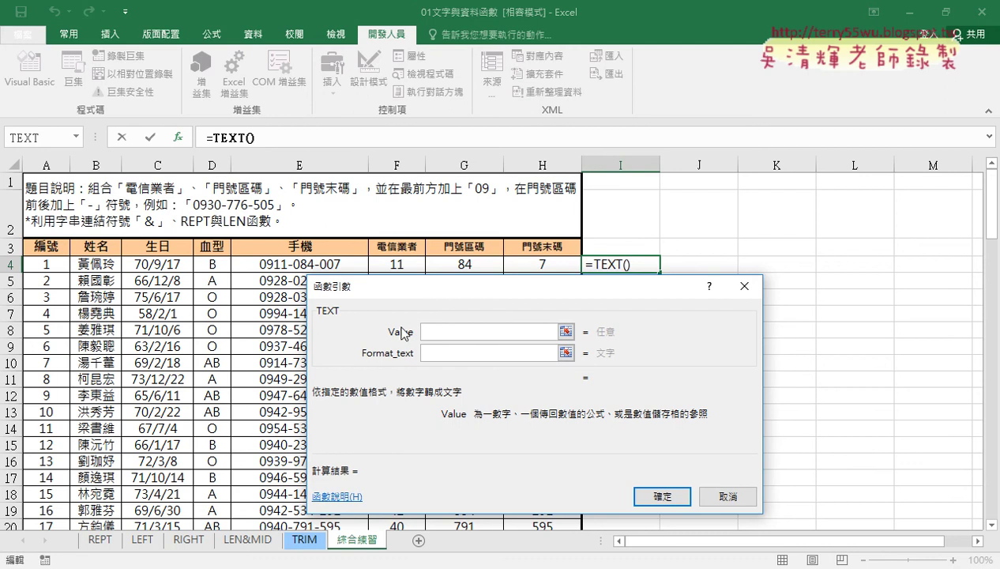
click(475, 268)
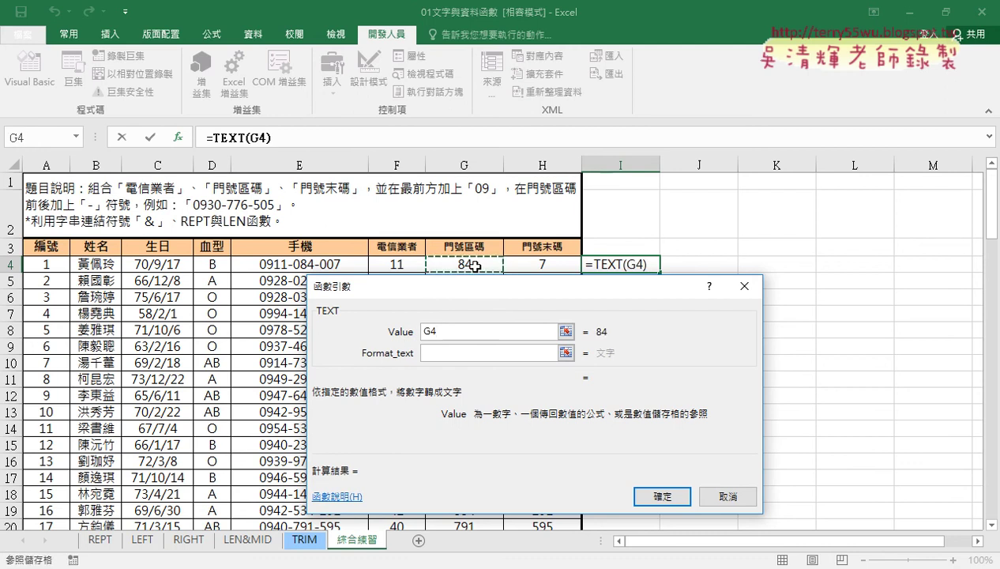
click(454, 355)
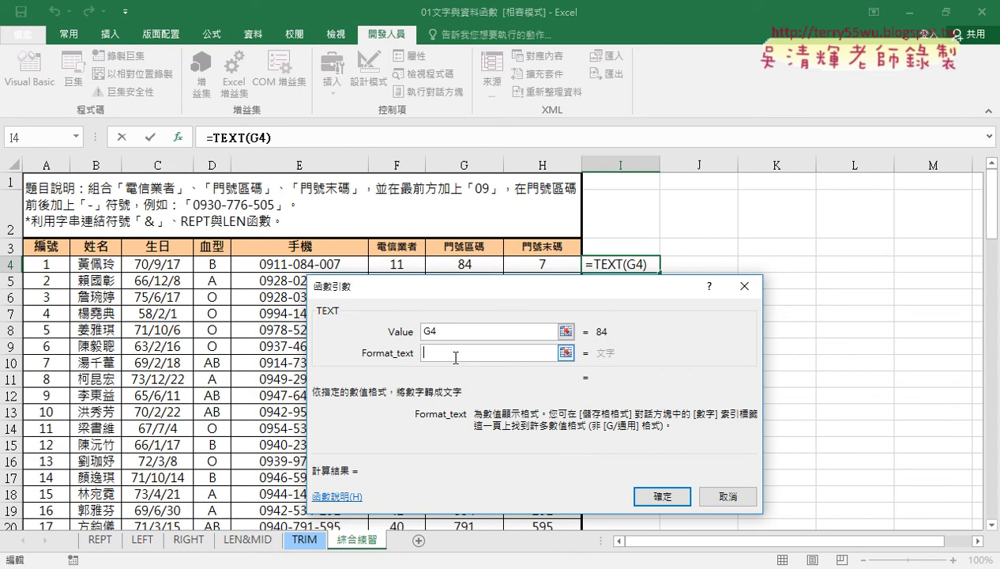
Step: Enter "000" as the format text, wrapped in quotation marks
text(000)
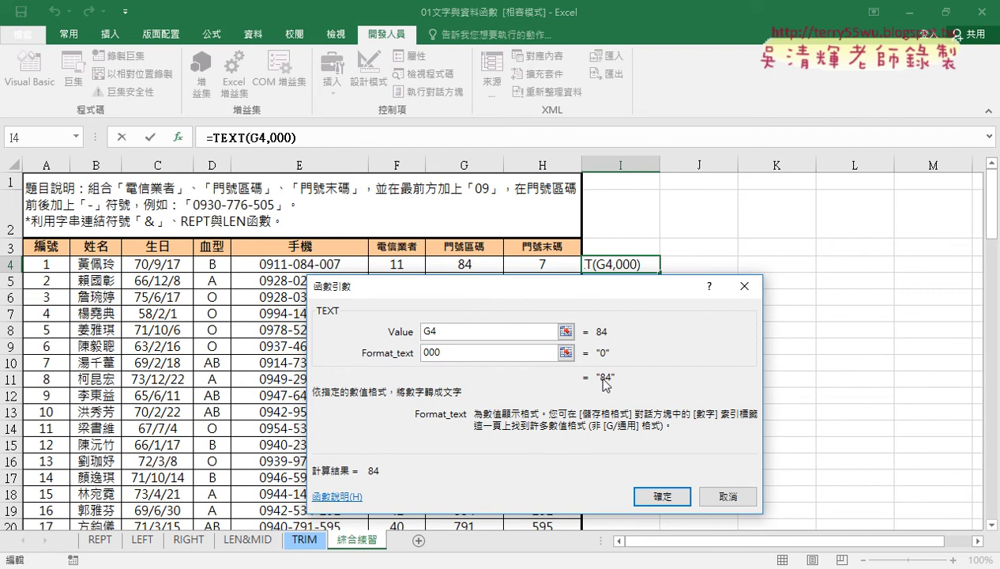
drag(431, 353, 423, 352)
click(423, 352)
click(480, 333)
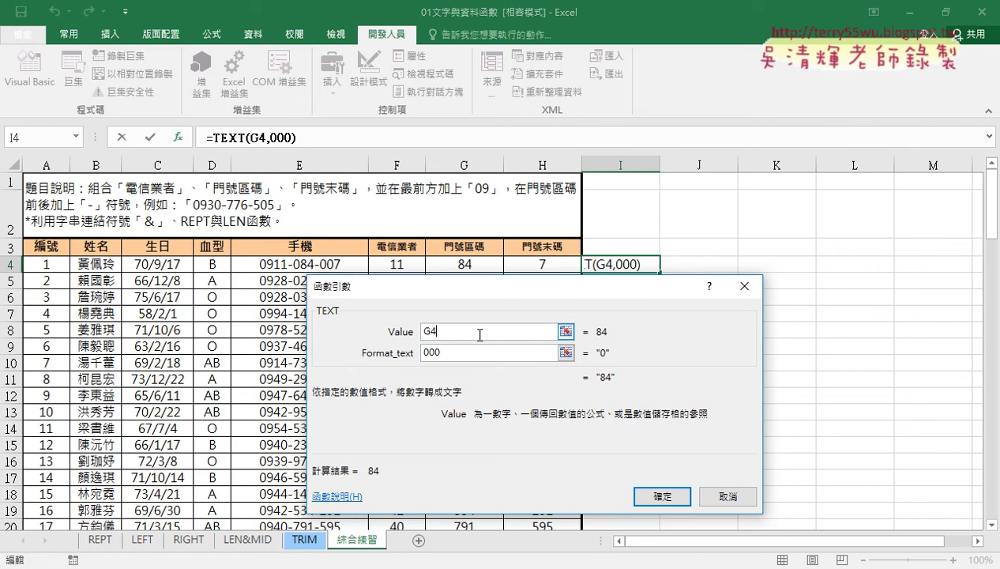
click(425, 353)
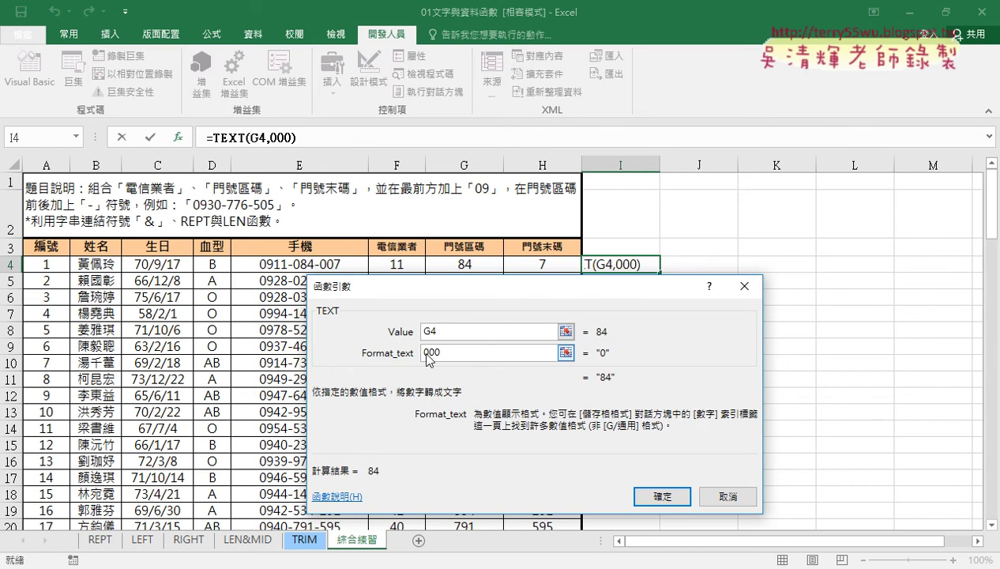
click(425, 353)
text(")
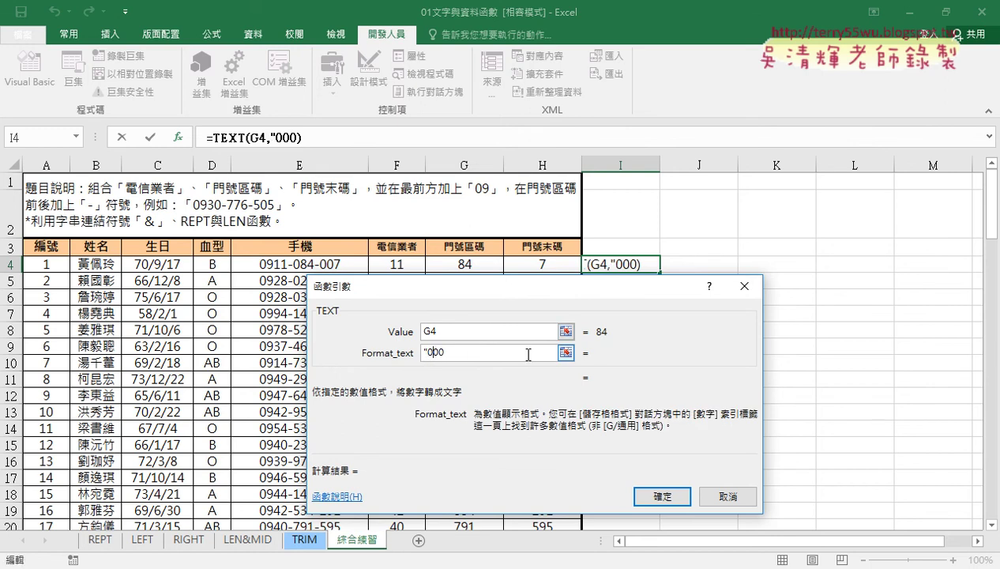
key(Right)
key(Right)
text(")
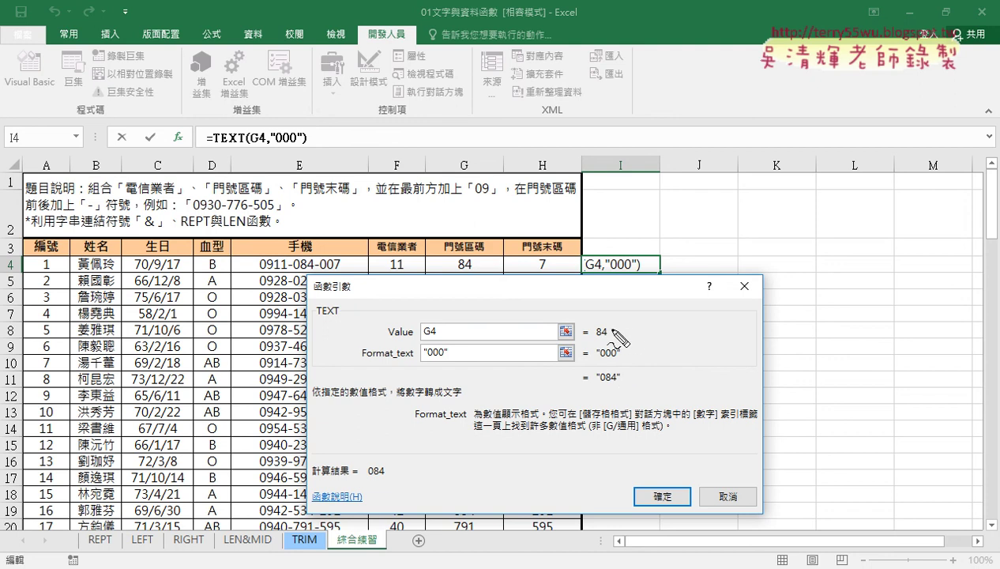
Step: Confirm =TEXT(G4,"000") so I4 displays 084
drag(609, 338, 594, 338)
mouse_move(619, 358)
mouse_down()
mouse_move(596, 358)
mouse_move(591, 385)
mouse_move(624, 386)
mouse_up()
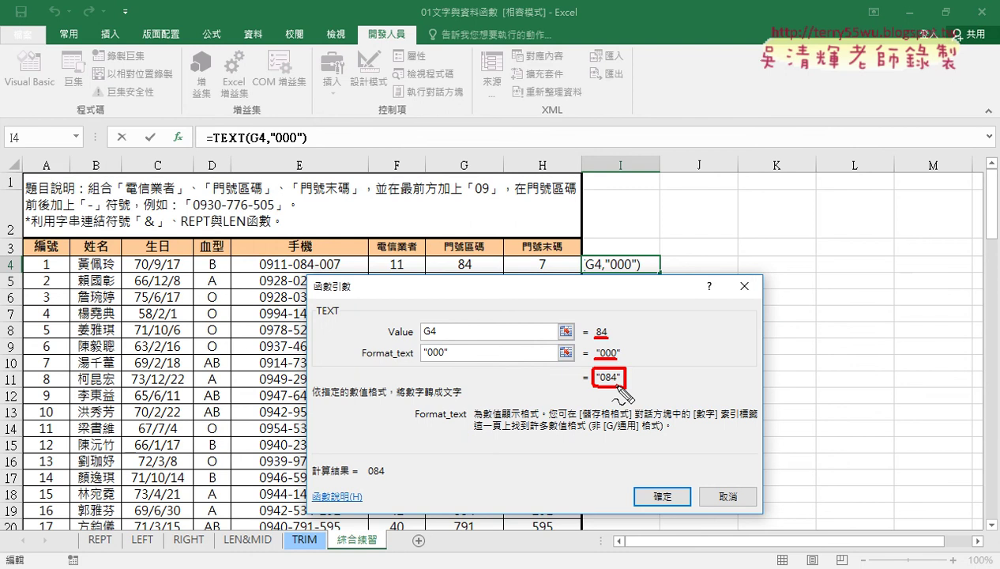
key(Escape)
click(646, 496)
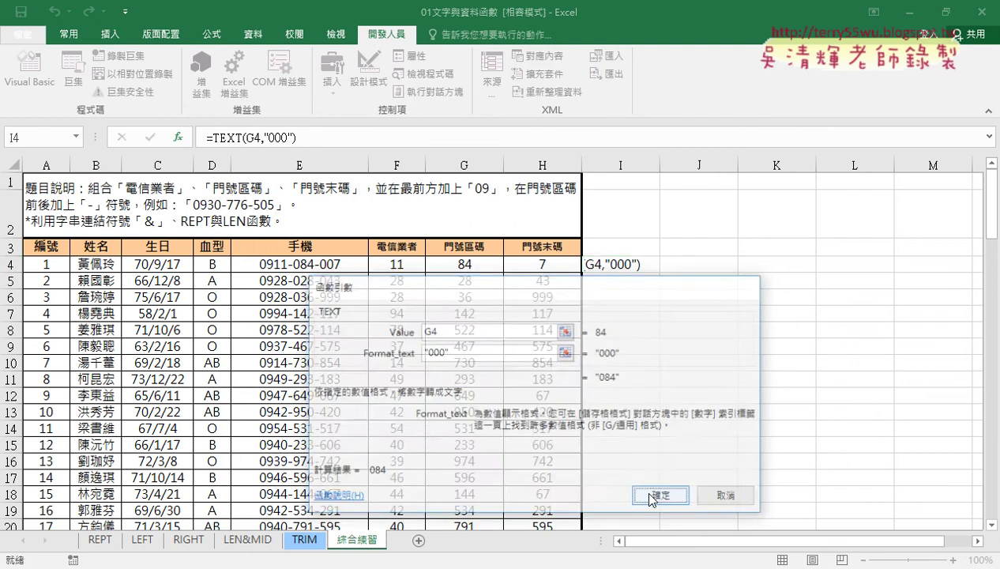
click(636, 263)
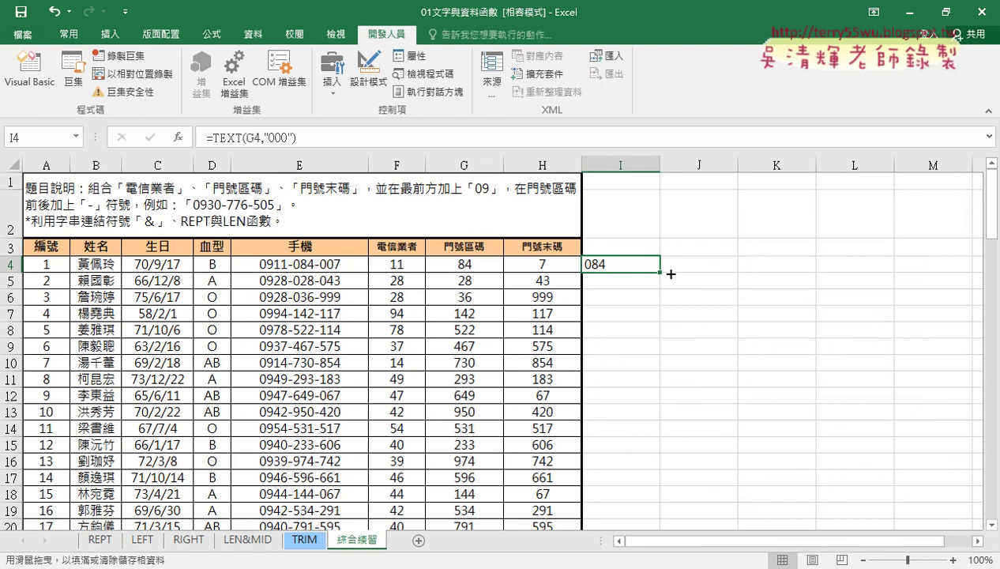
Step: Copy the TEXT formula from I4 into J4 and check both cells
drag(659, 272, 700, 274)
click(665, 265)
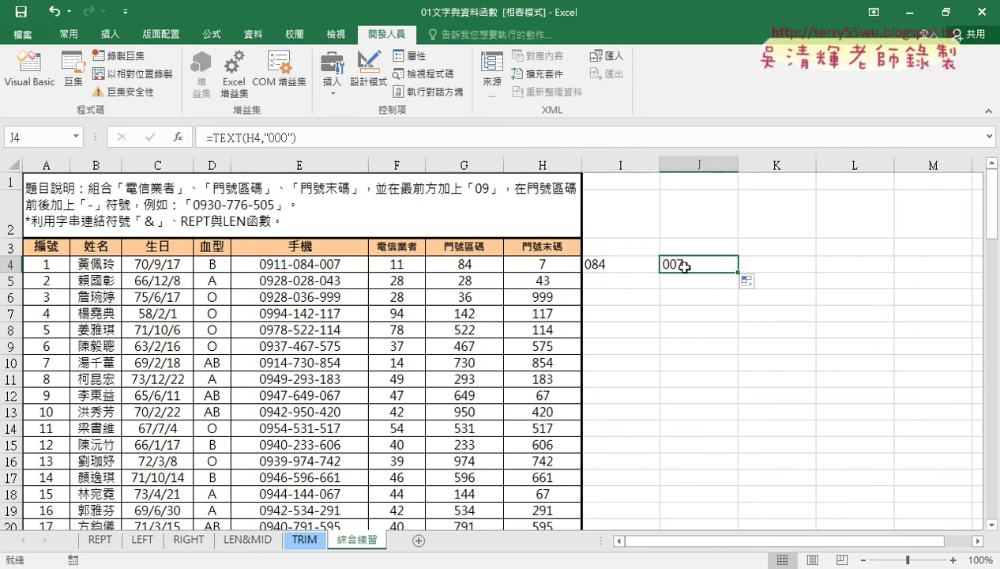
click(636, 264)
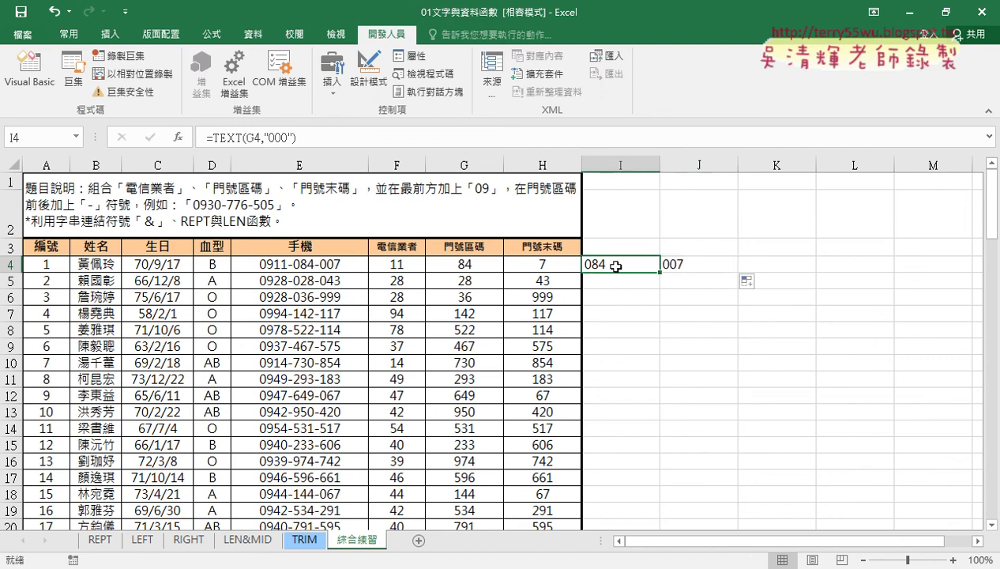
Step: Delete the REPT parts from E4's phone-number formula
click(288, 267)
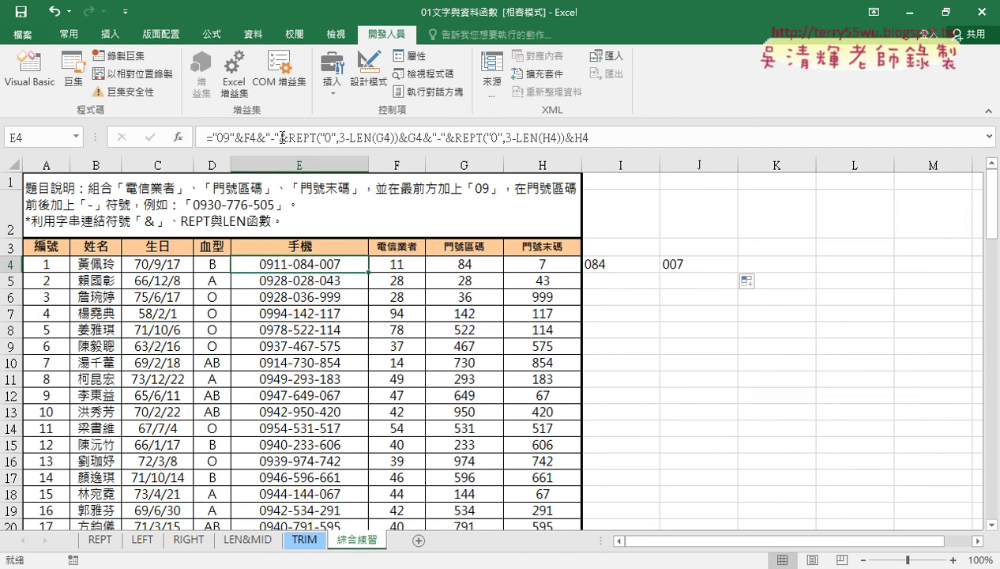
drag(280, 138, 651, 132)
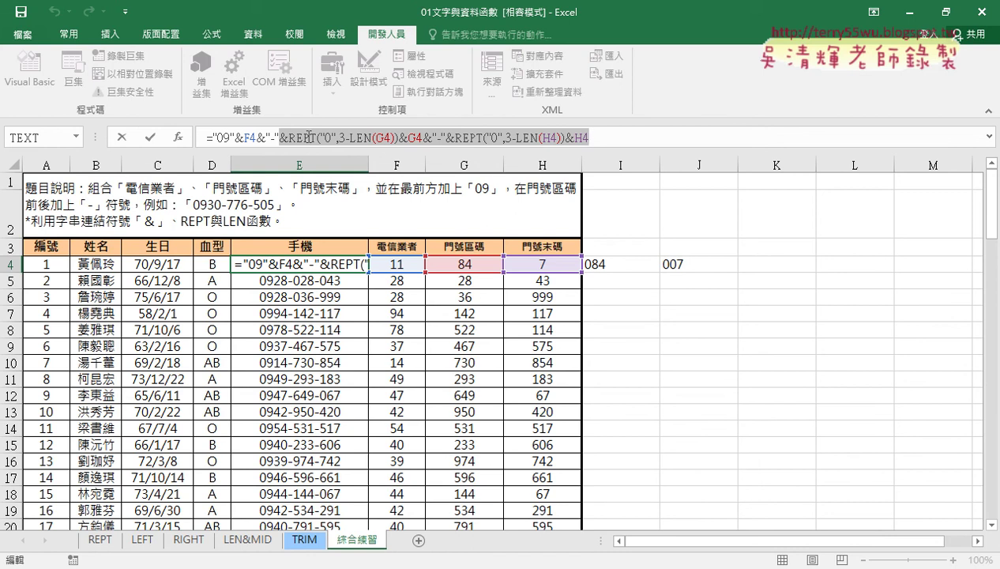
key(Delete)
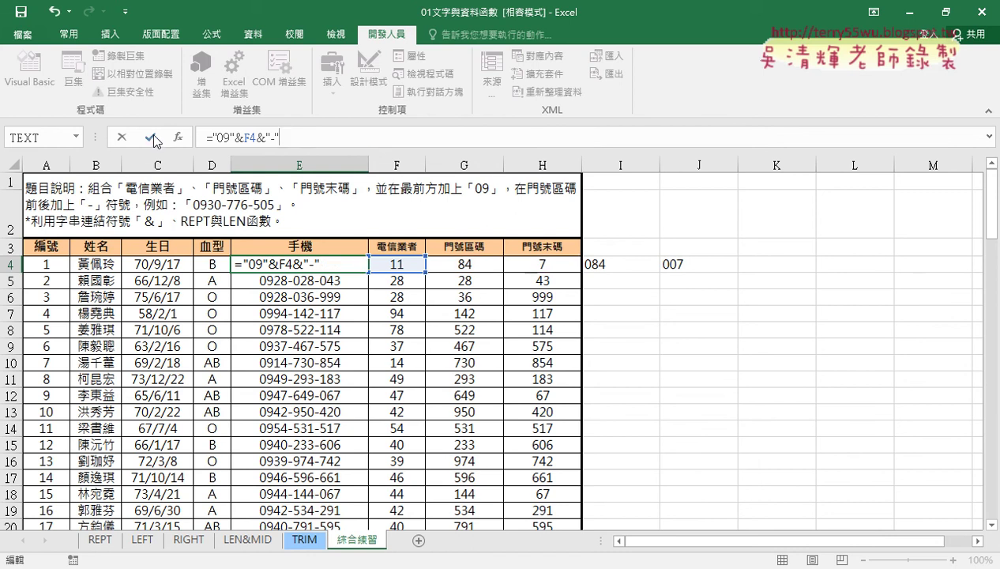
click(150, 138)
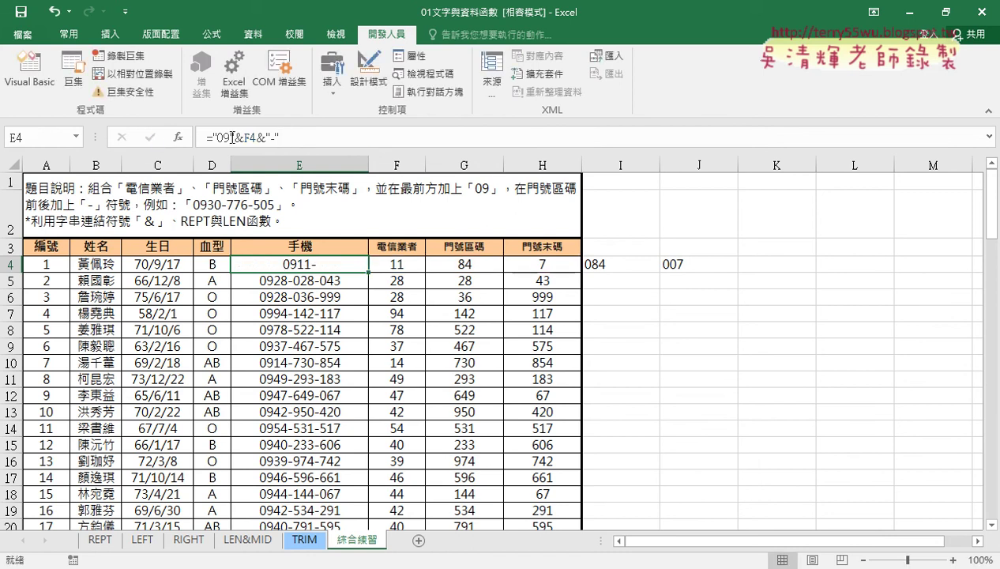
Step: Append &TEXT(G4,"000") to E4's formula so it shows 0911-084
click(309, 137)
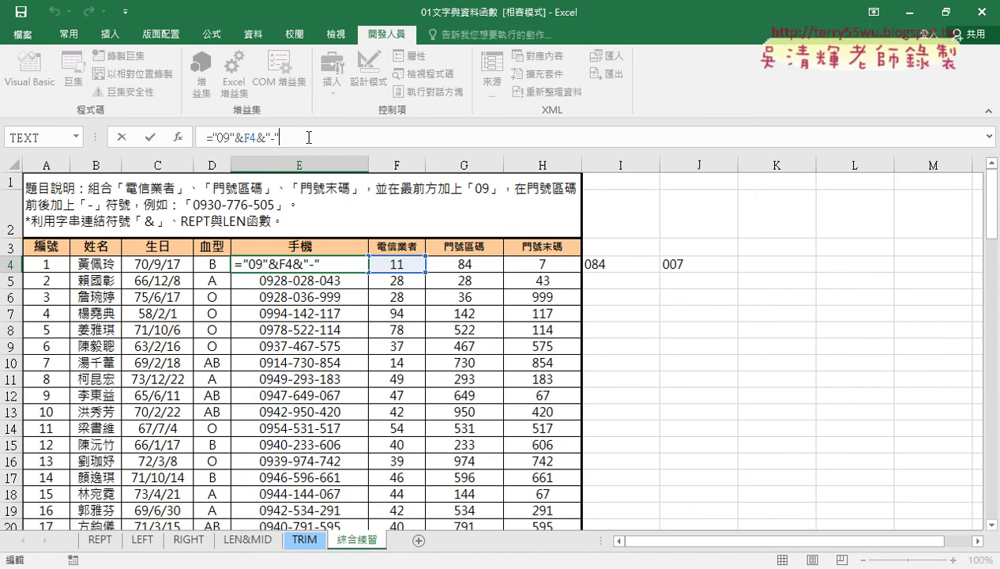
text(&)
text(tex)
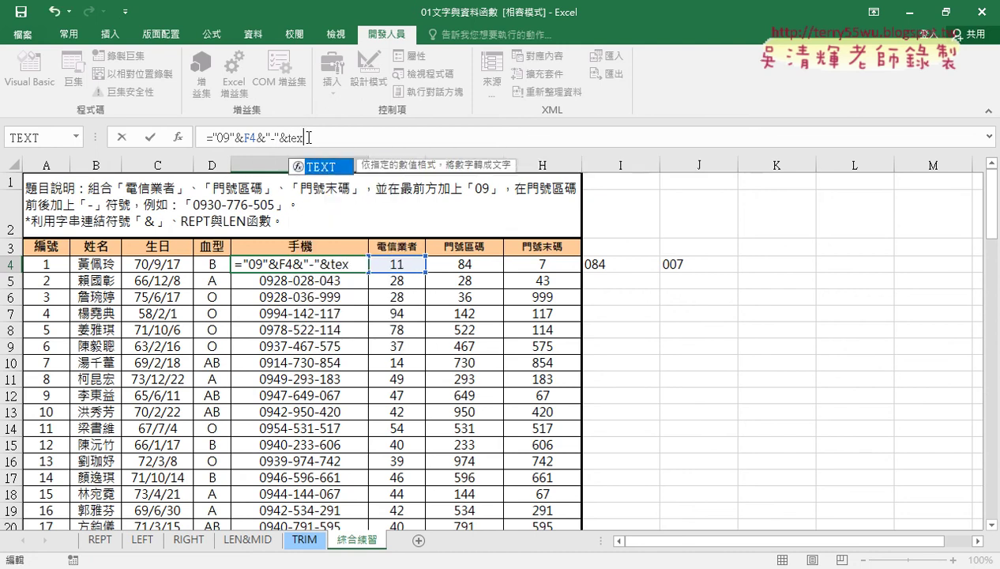
text(t()
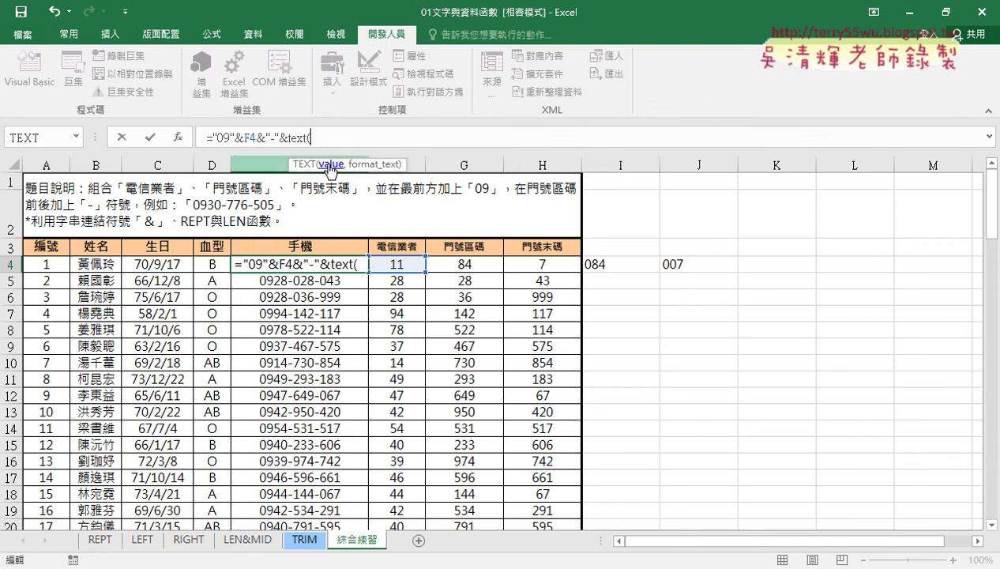
click(474, 267)
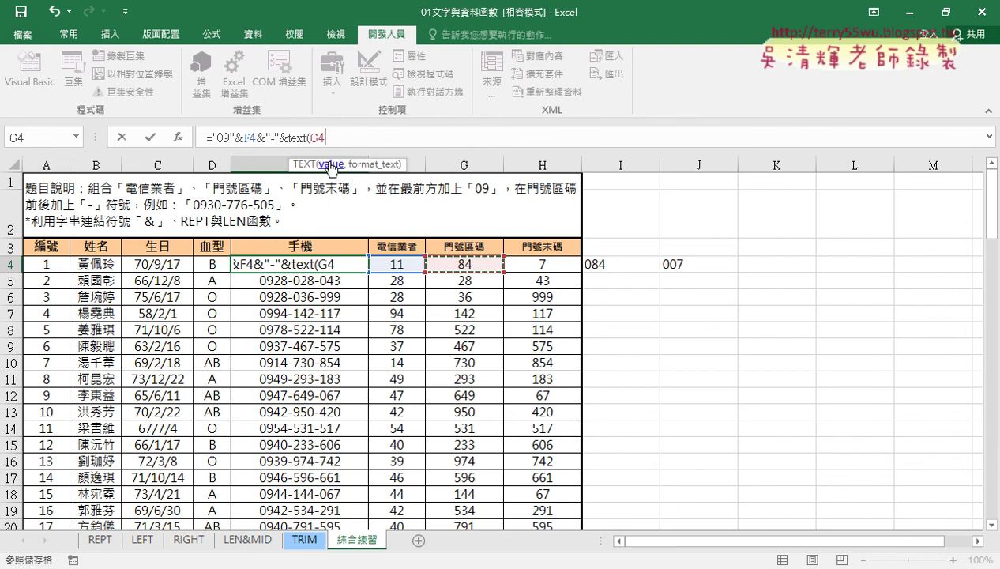
text(,)
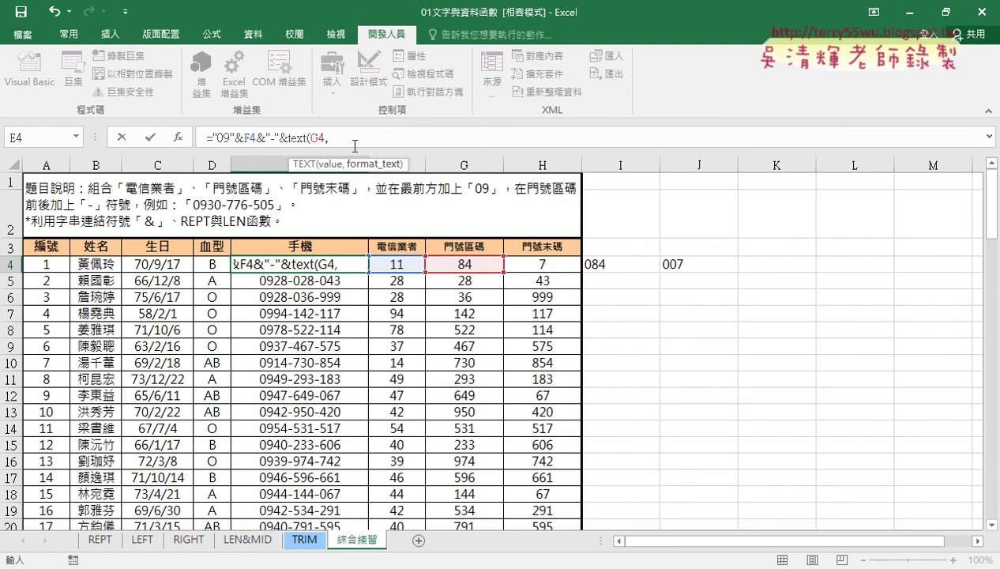
text("00)
text(0")
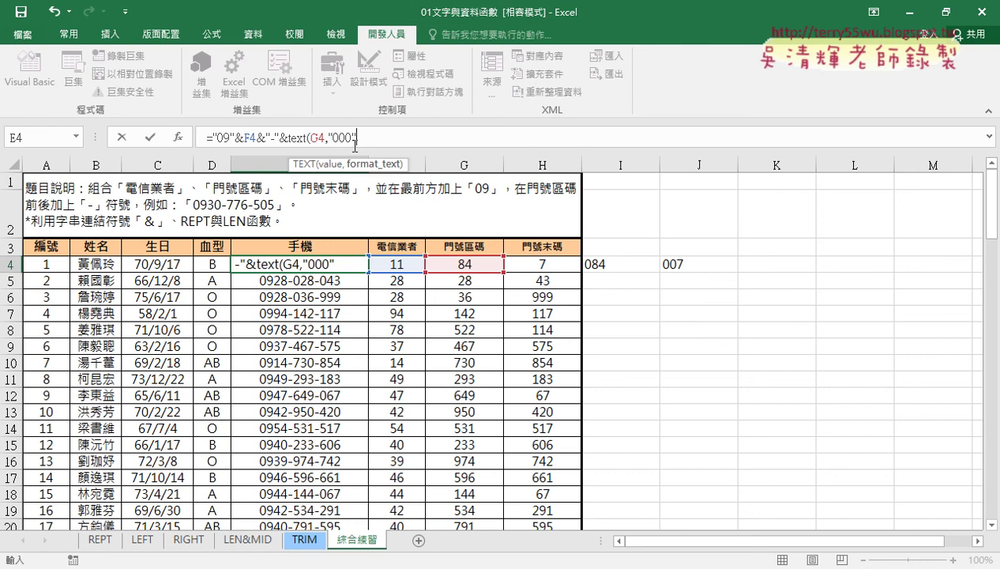
text())
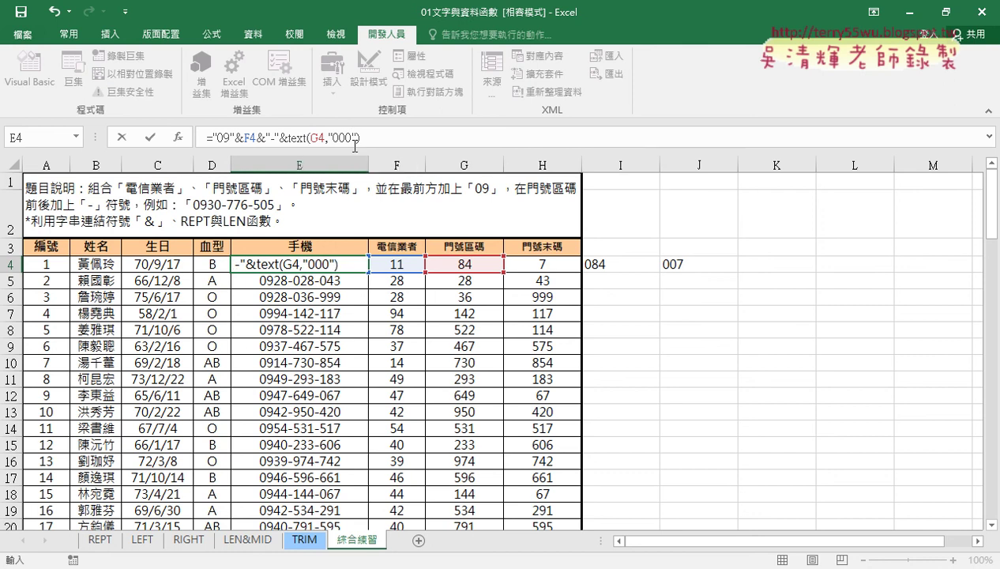
drag(360, 138, 289, 140)
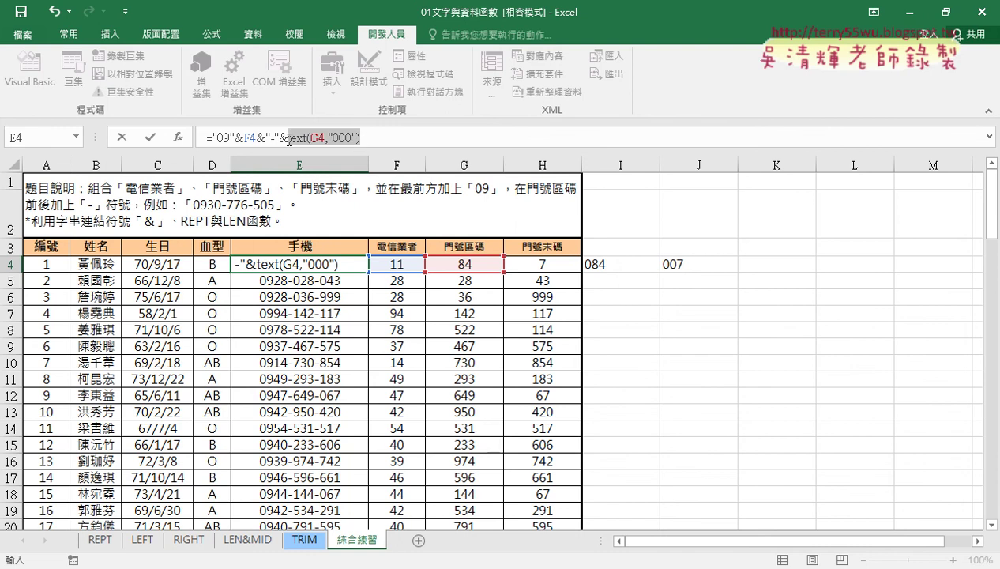
click(150, 138)
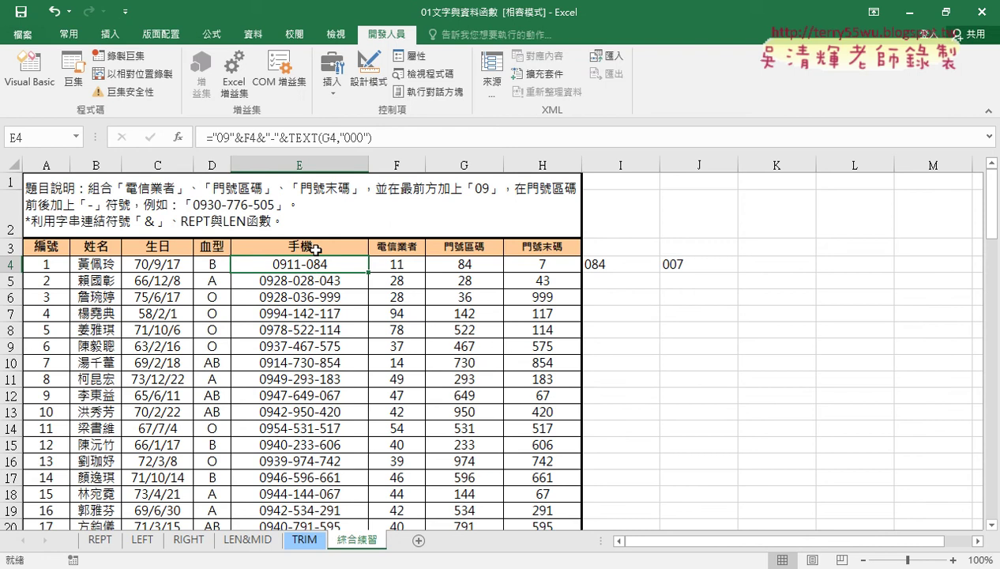
Step: Copy the dash-and-TEXT piece to the formula's end and change its reference to H4
drag(373, 138, 267, 138)
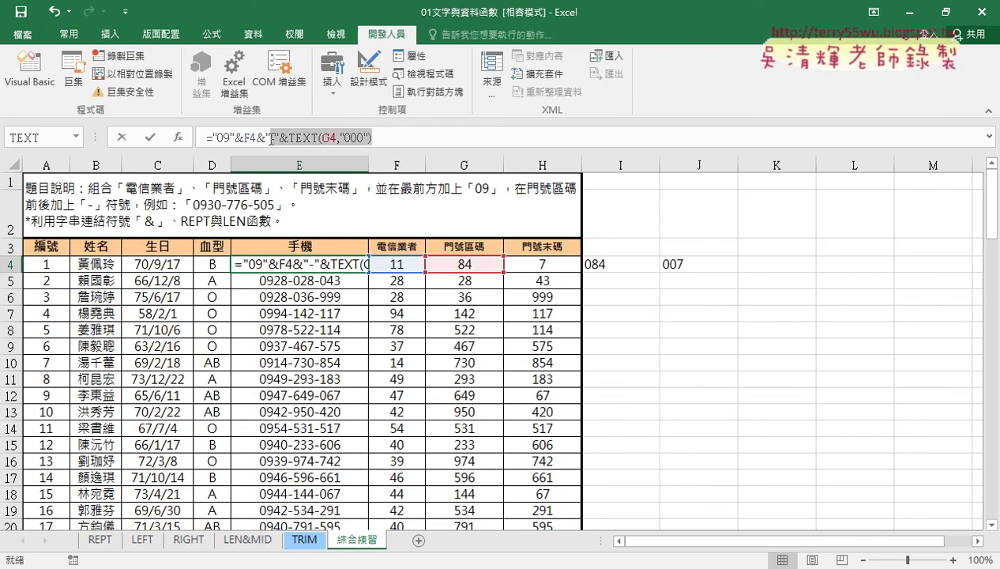
right_click(267, 138)
click(300, 160)
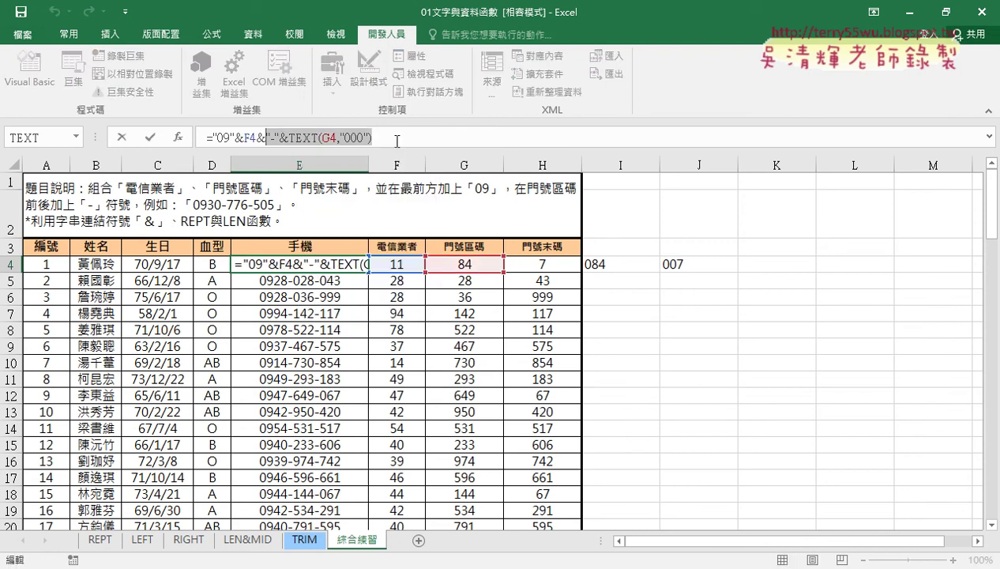
click(397, 140)
right_click(398, 140)
click(424, 204)
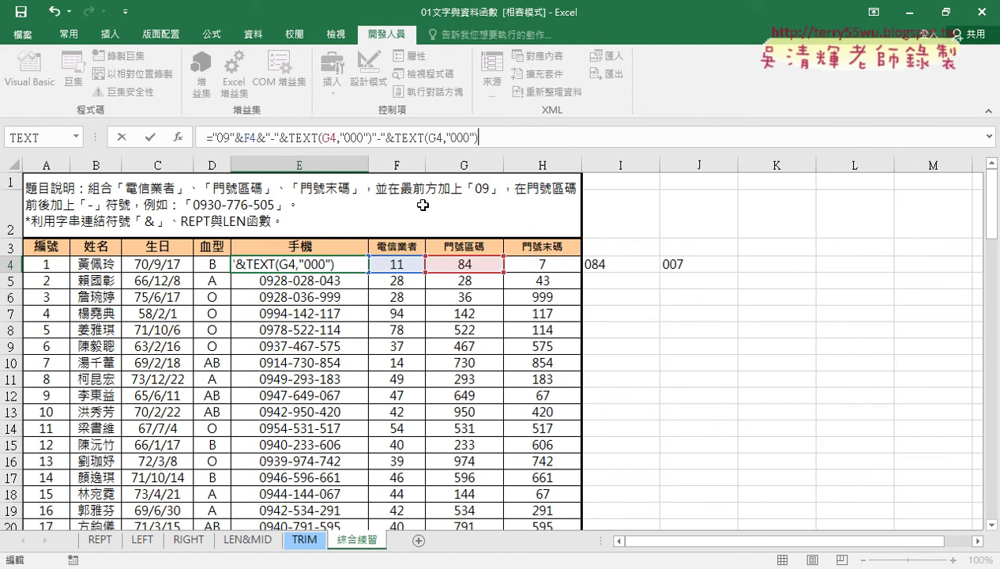
drag(443, 139, 425, 138)
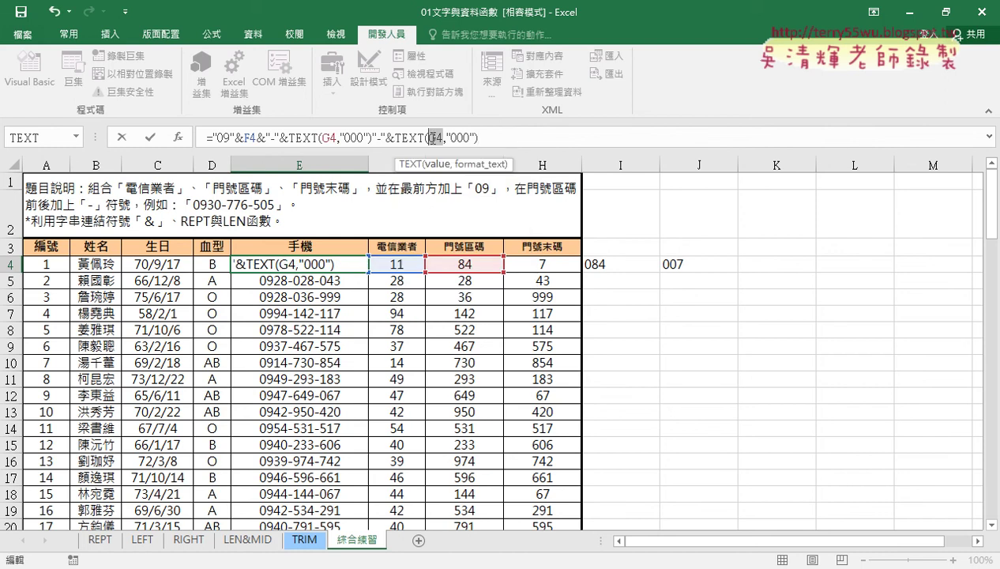
click(552, 262)
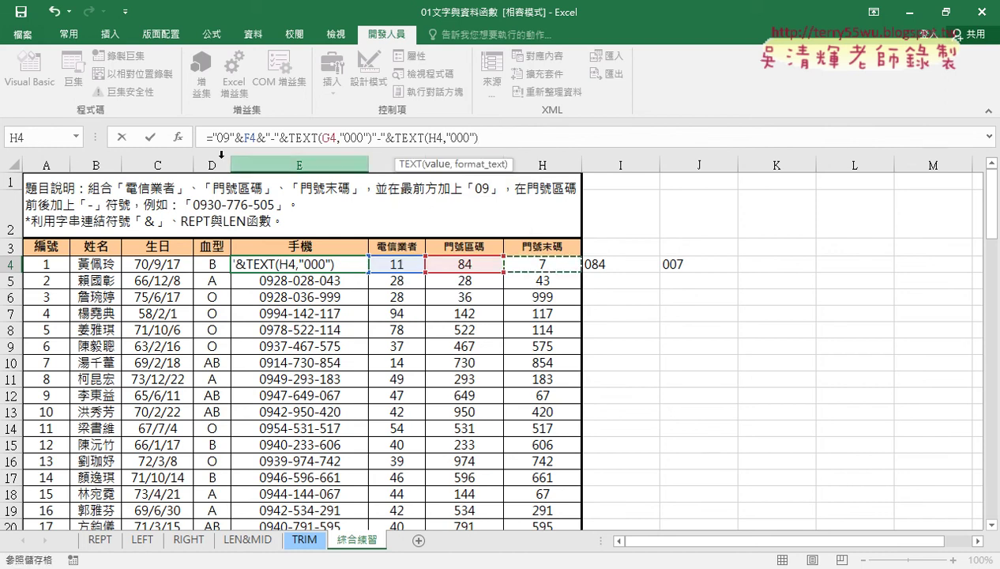
click(147, 135)
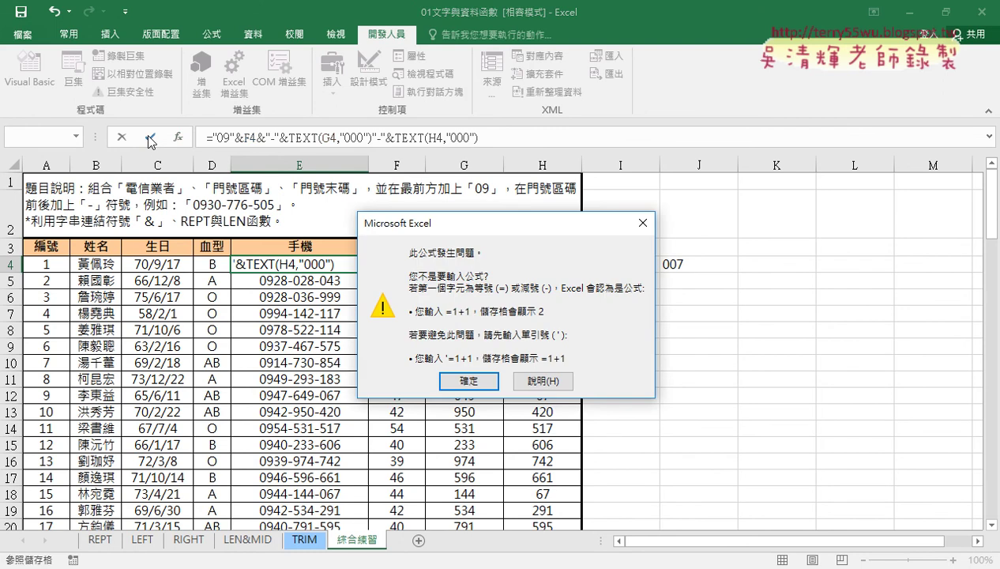
click(470, 381)
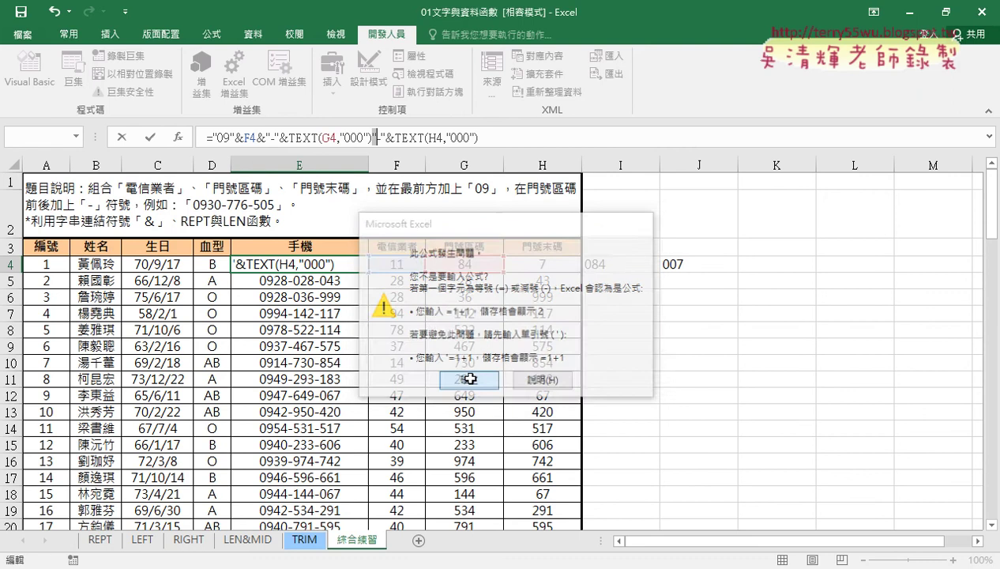
click(372, 138)
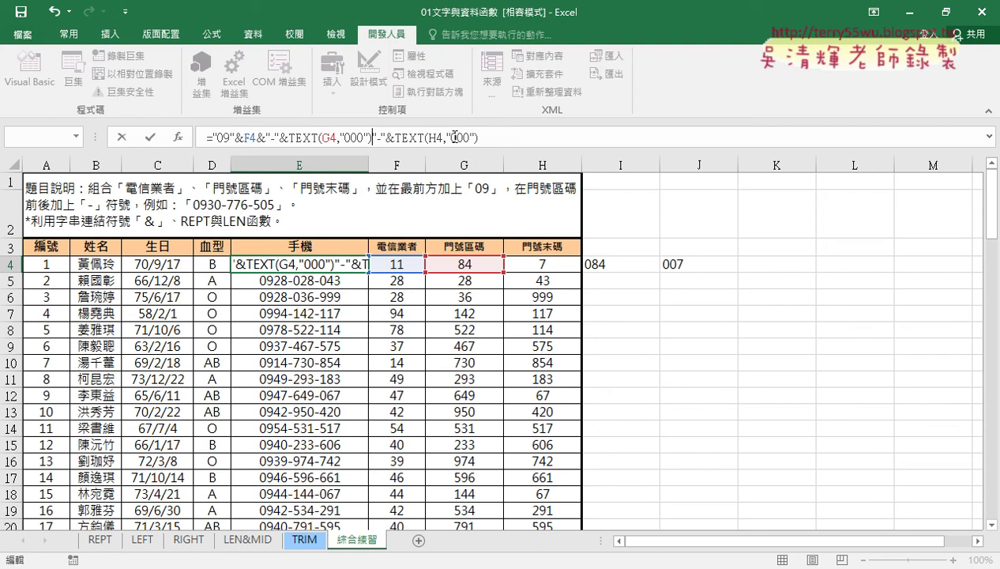
text(&)
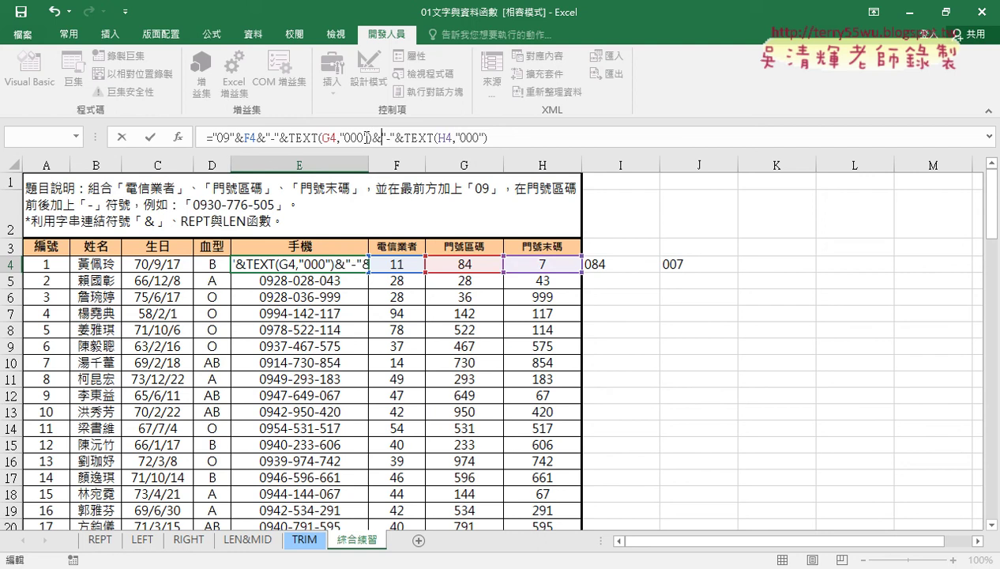
drag(395, 136, 382, 136)
key(Right)
key(Right)
key(Right)
key(Right)
key(Right)
key(Right)
key(Right)
key(Right)
key(Right)
key(Right)
key(Right)
drag(382, 138, 513, 137)
click(489, 138)
click(150, 138)
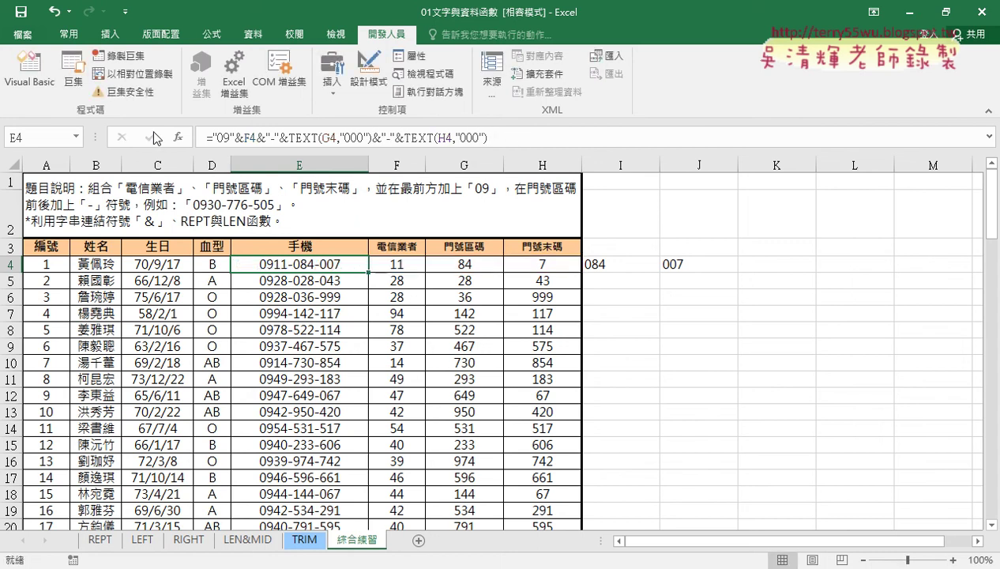
Step: Copy E4's phone formula down column E, then clear 084 and 007 from I4:J4
double_click(369, 272)
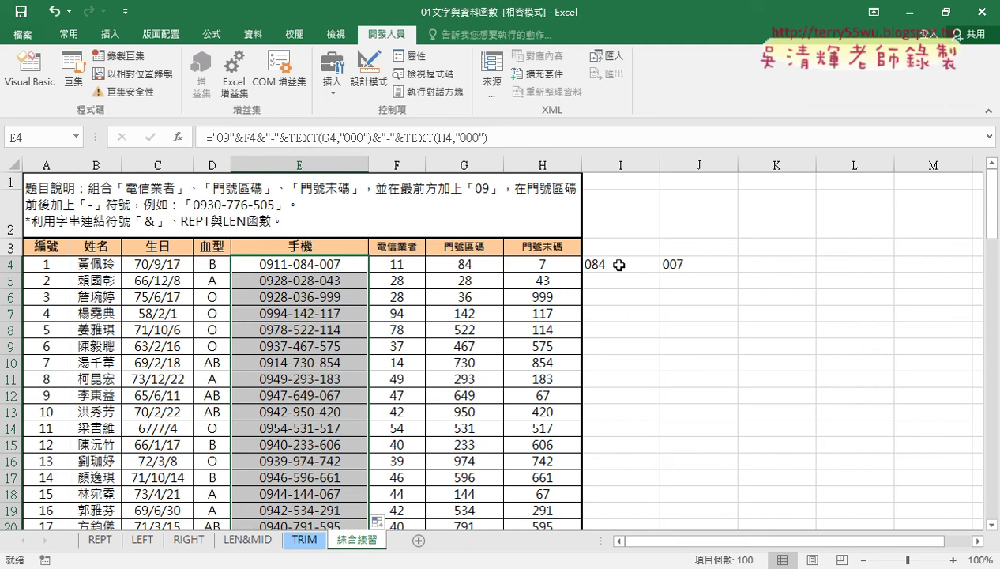
drag(618, 265, 682, 265)
key(Delete)
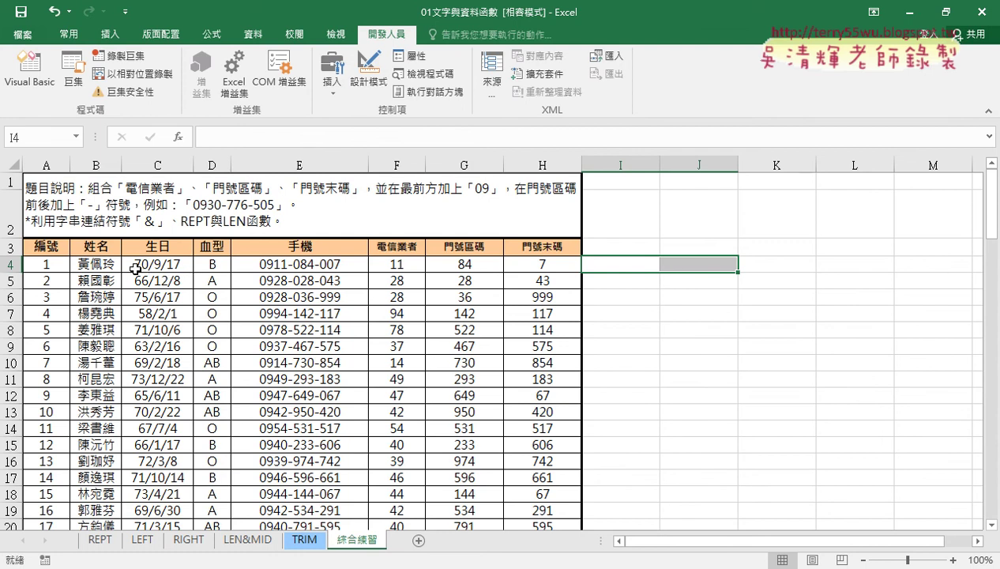
click(136, 269)
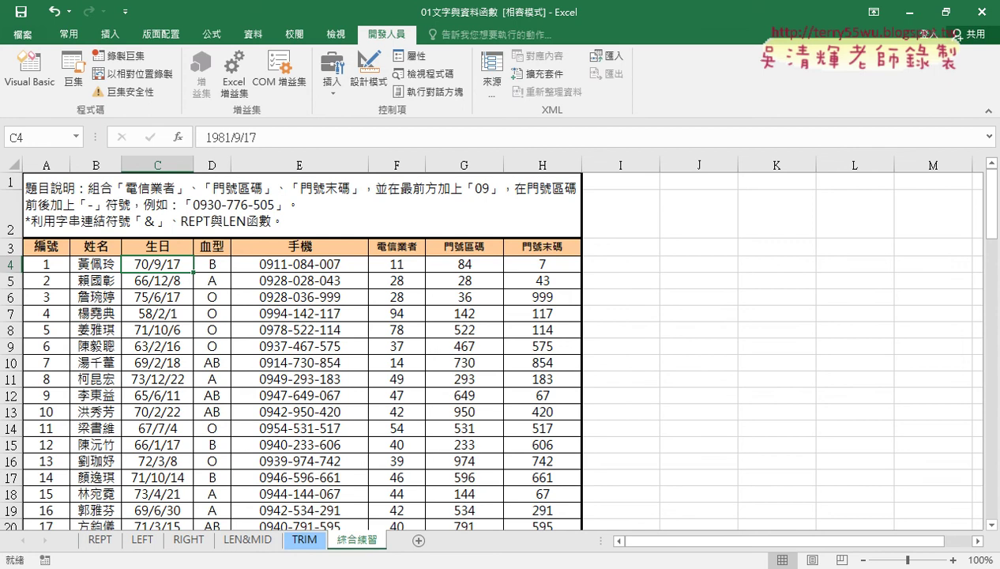
key(alt+Tab)
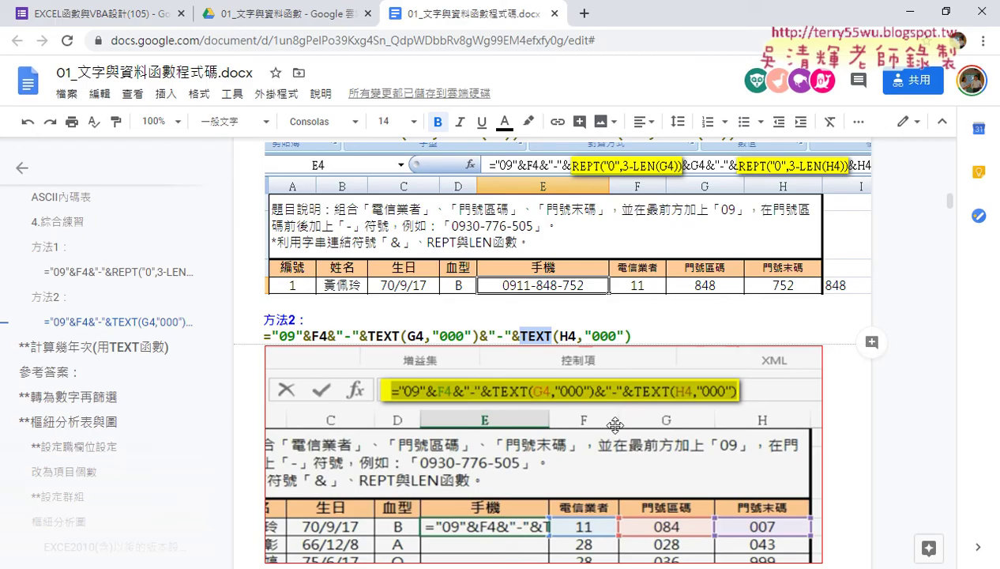
scroll(621, 428, down, 4)
scroll(621, 428, down, 3)
scroll(621, 427, down, 3)
scroll(621, 427, down, 5)
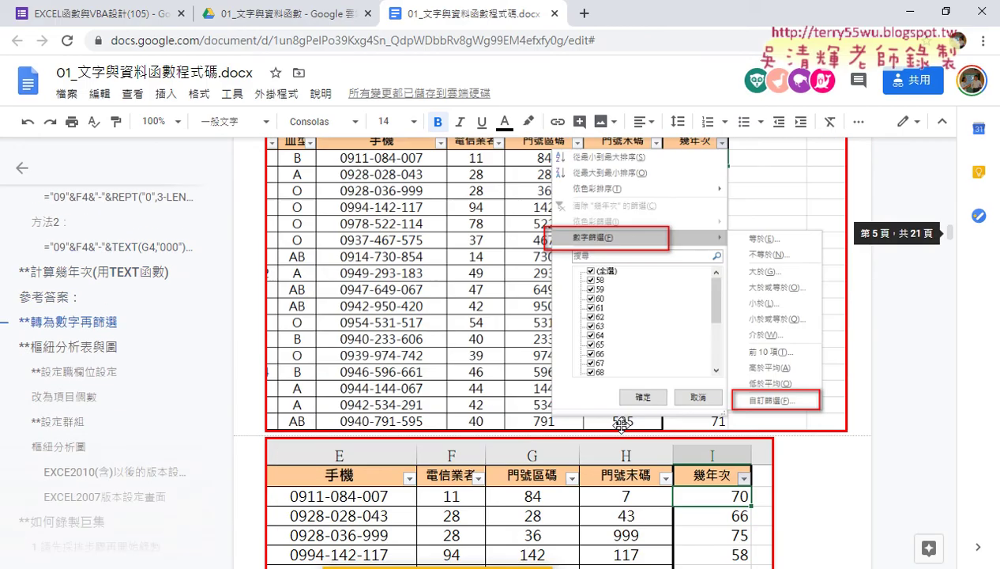
scroll(620, 427, down, 5)
scroll(622, 427, down, 4)
scroll(622, 427, up, 1)
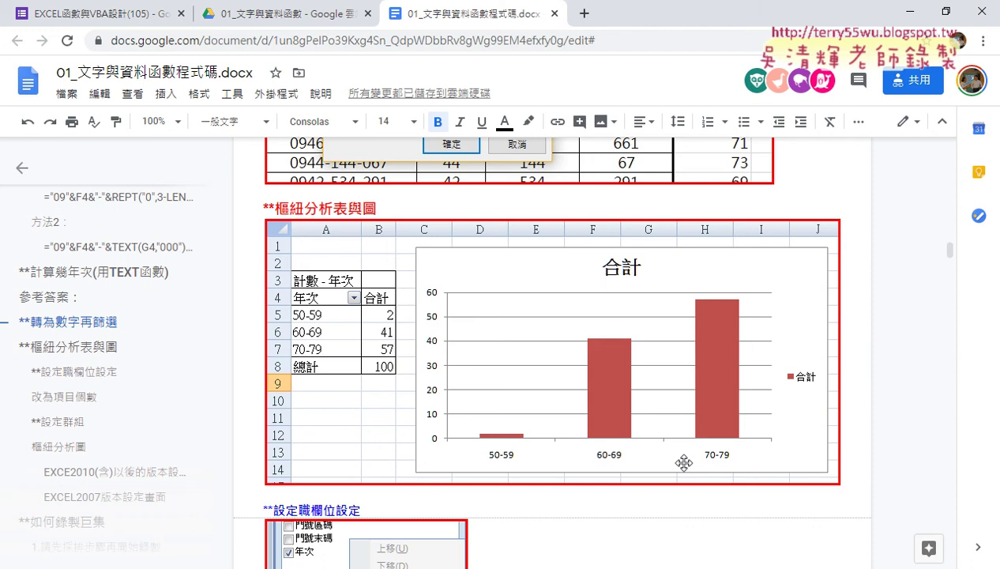
click(902, 12)
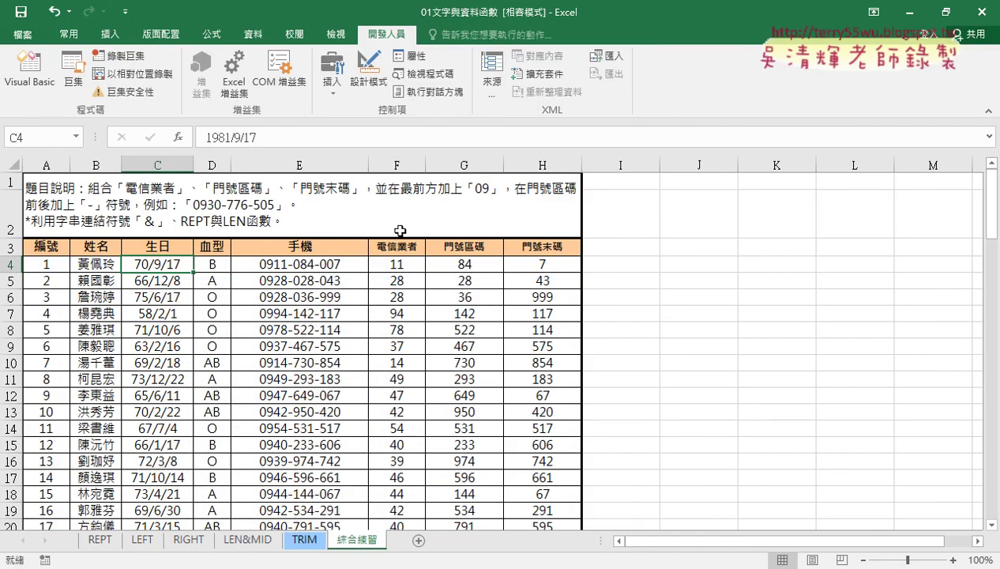
Step: Enter the heading 幾年次 in cell I3
click(624, 245)
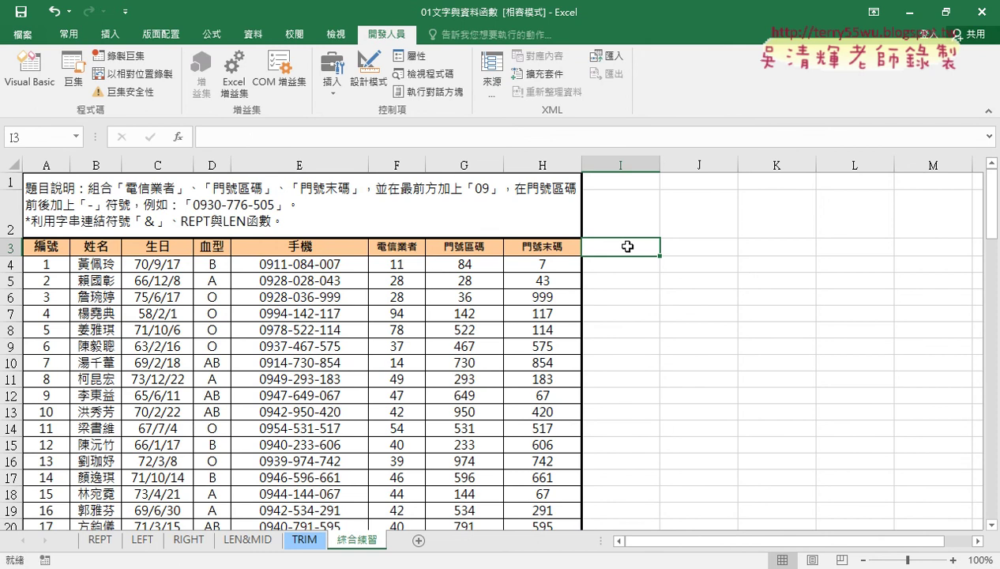
click(159, 164)
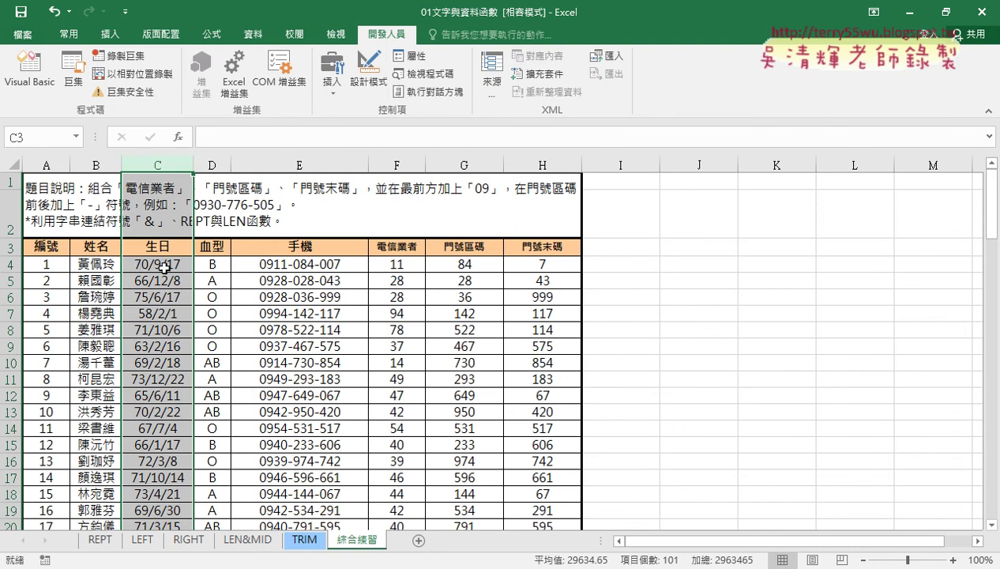
click(611, 245)
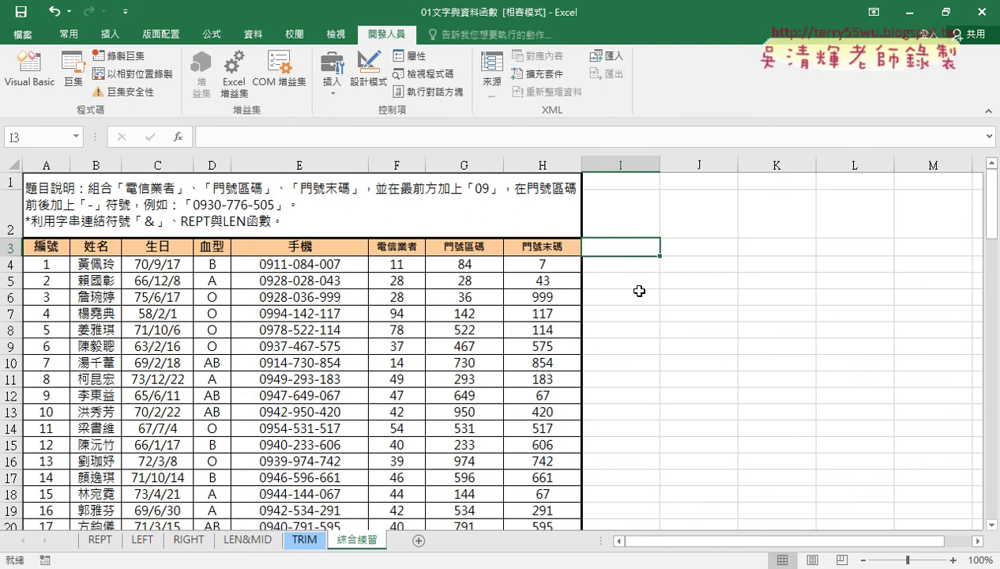
text(幾)
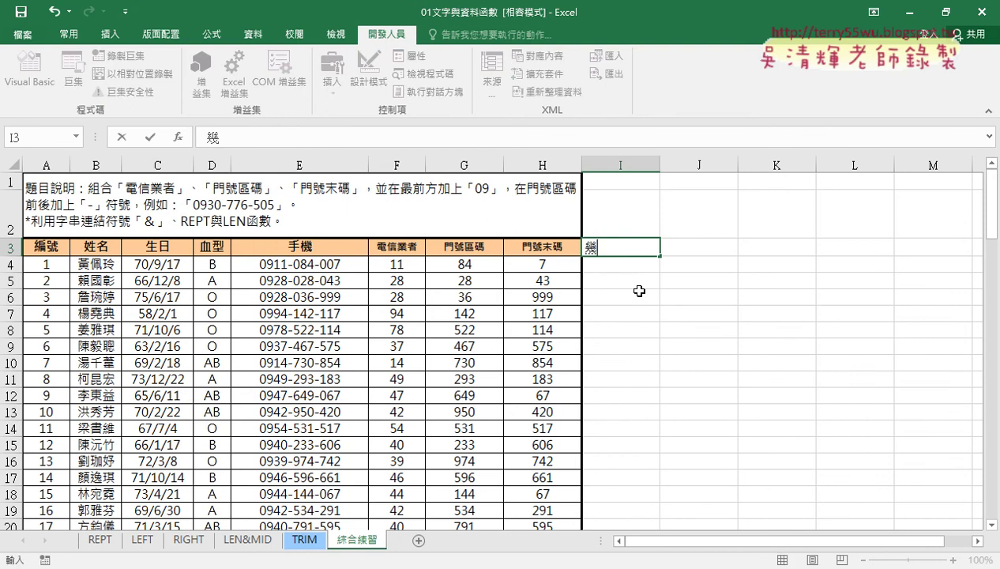
text(年)
text(次)
key(Return)
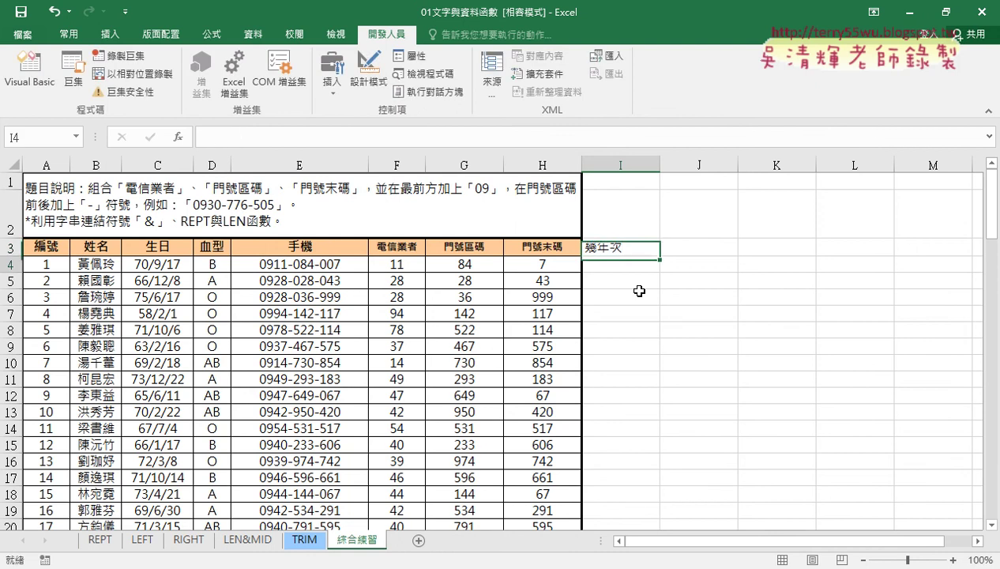
Step: Format Paint the 門號末碼 header style from H3 onto I3
click(555, 247)
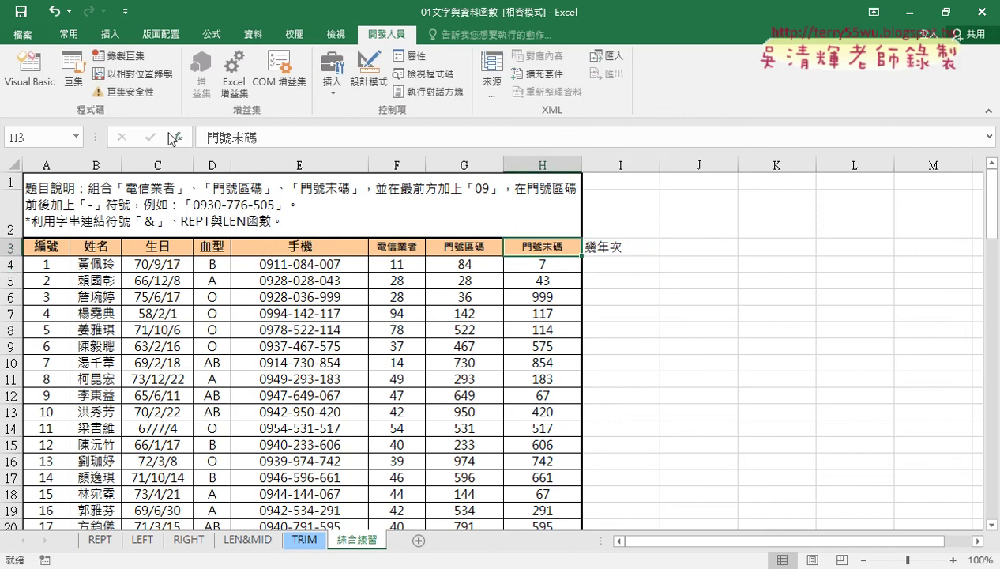
click(67, 35)
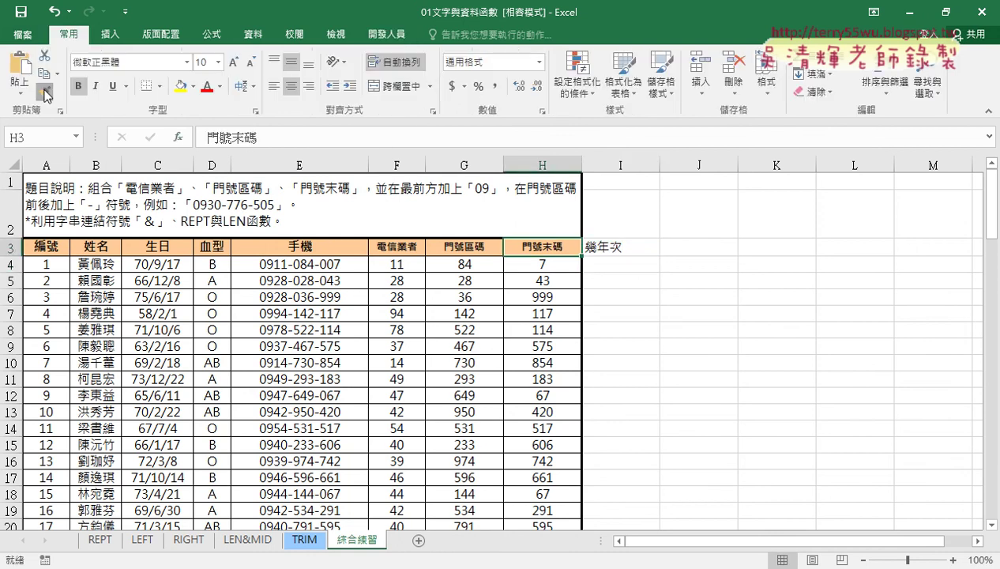
click(44, 95)
click(609, 247)
click(647, 267)
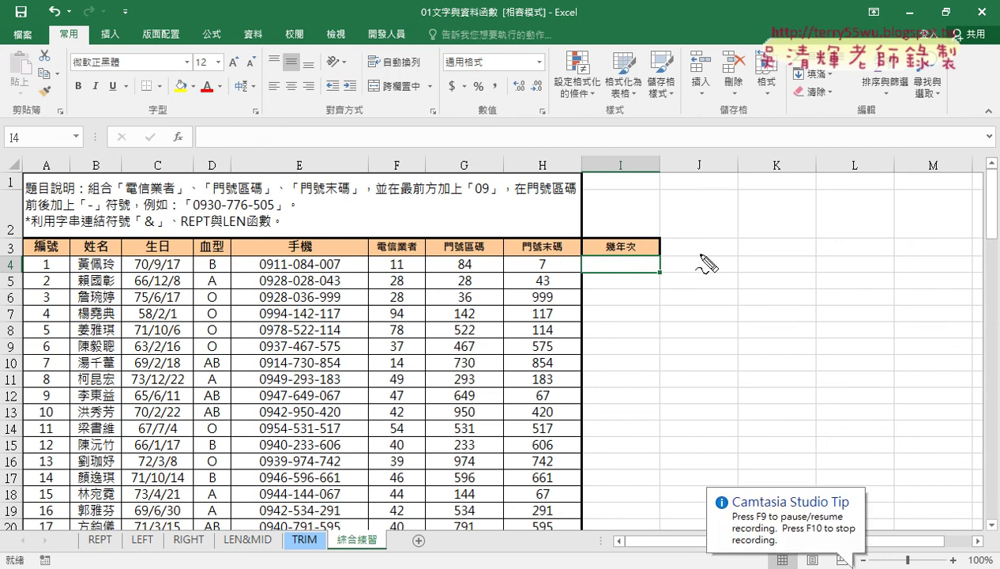
mouse_move(147, 269)
mouse_down()
mouse_move(132, 269)
mouse_move(626, 230)
mouse_up()
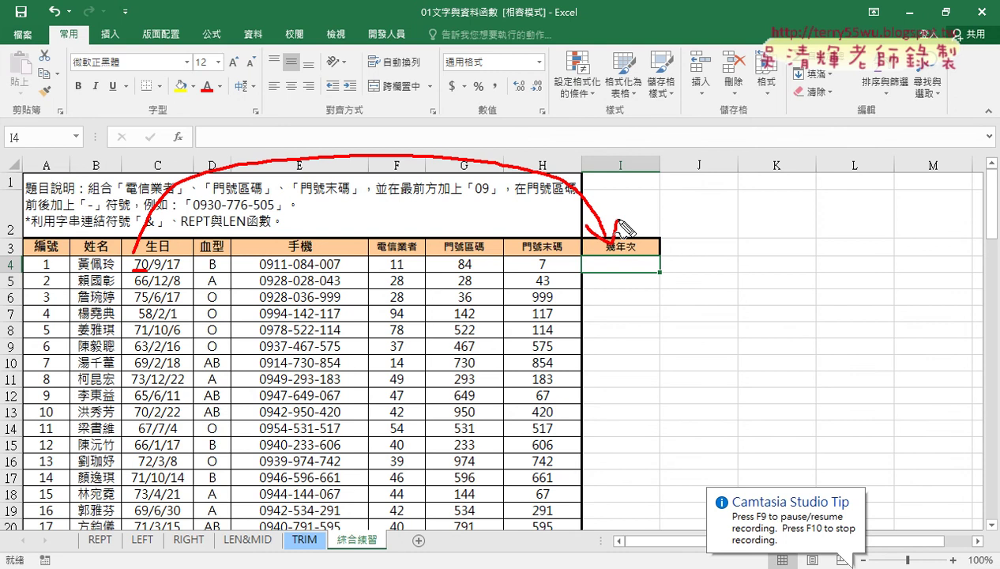
key(Escape)
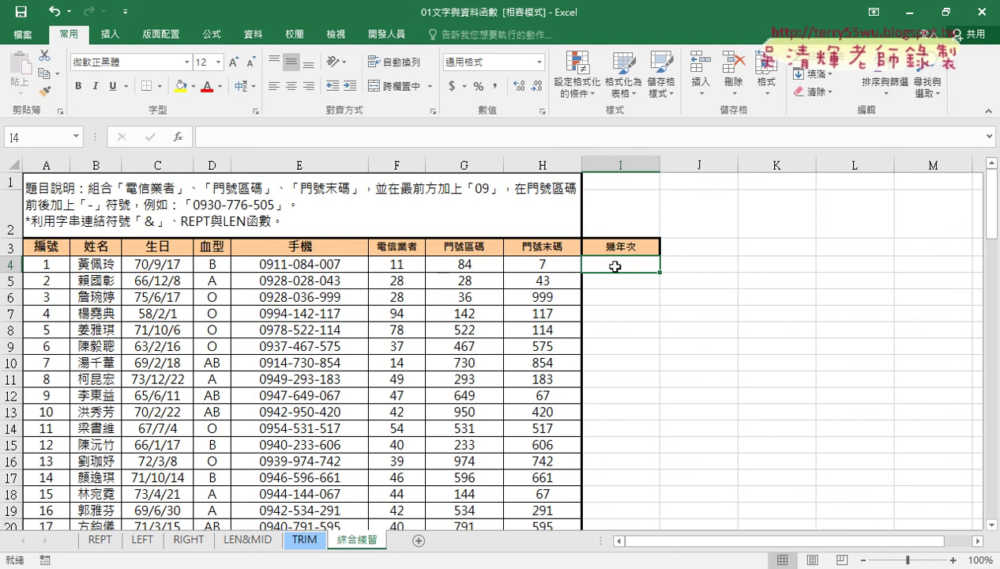
Step: Enter =LEFT(C4,2) in I4 and fill it down the 幾年次 column
click(178, 137)
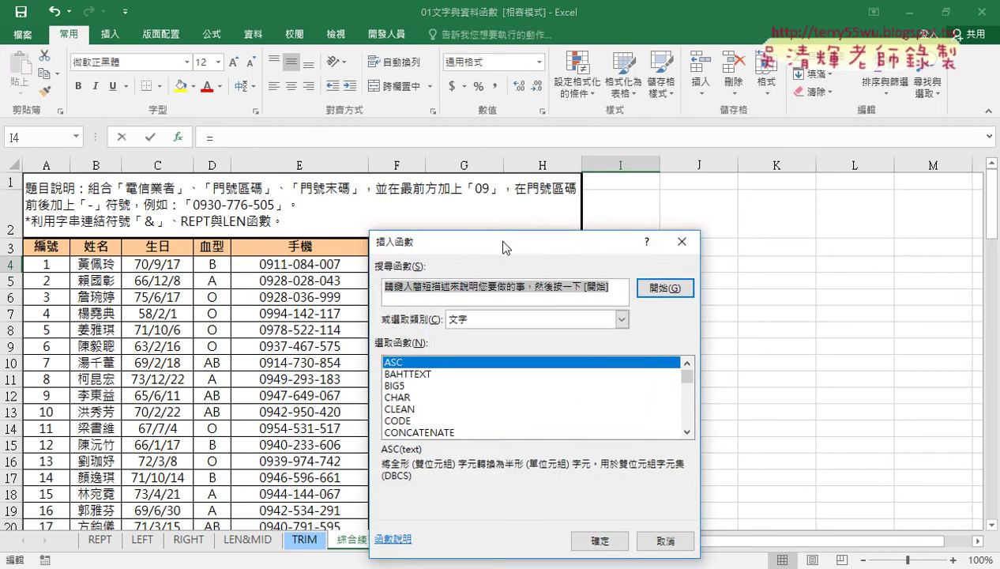
drag(503, 247, 583, 118)
click(768, 303)
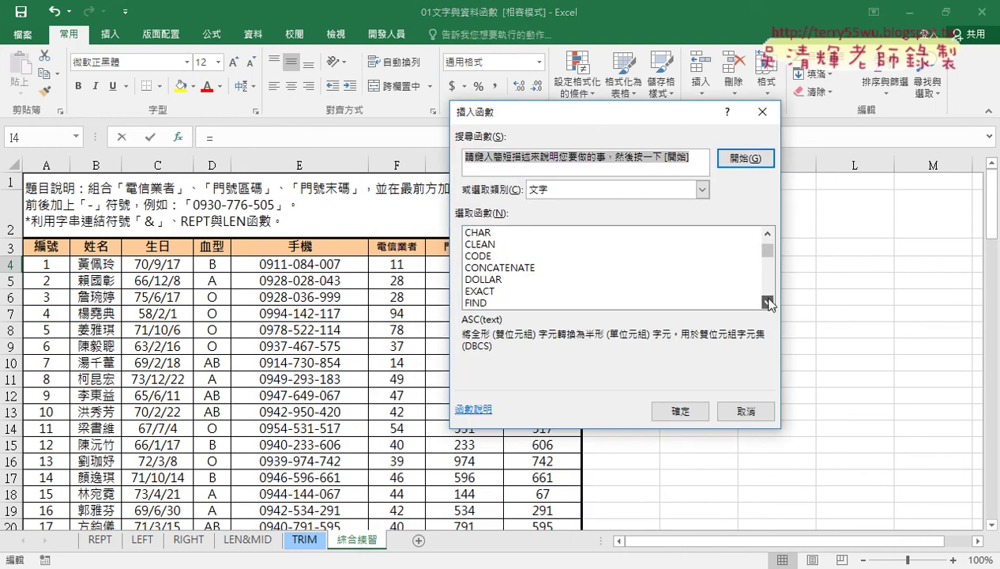
click(768, 303)
click(768, 303)
click(497, 281)
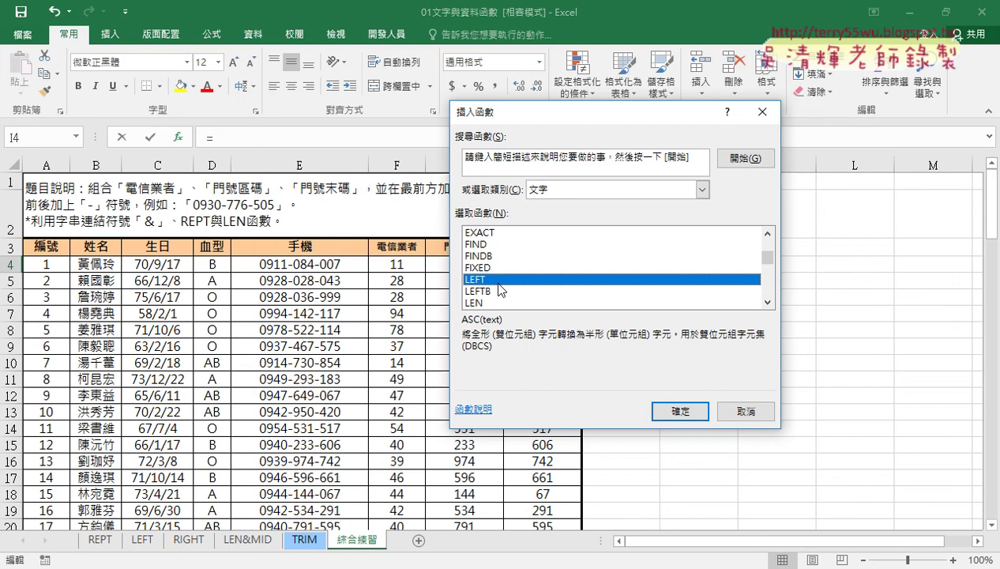
double_click(499, 283)
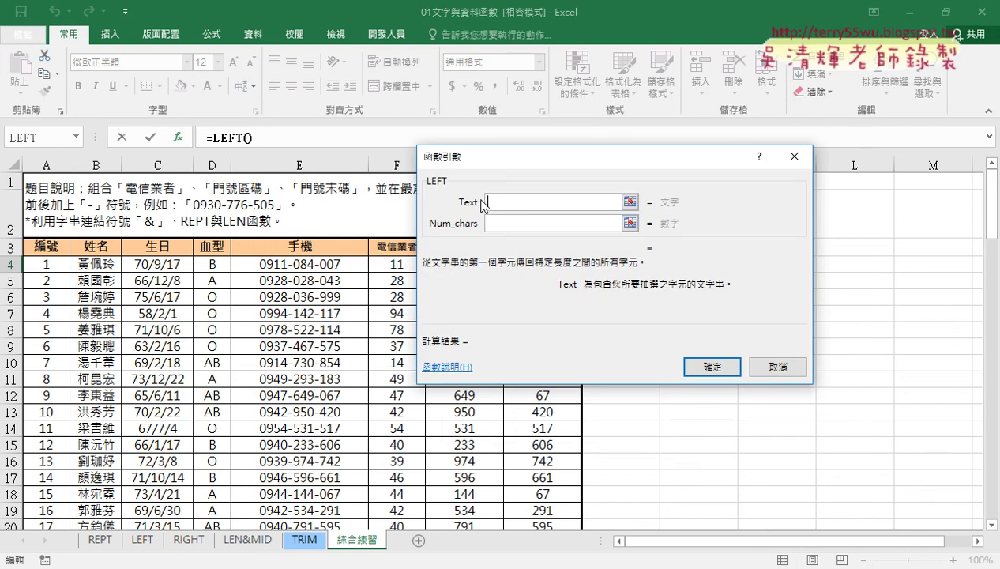
click(151, 262)
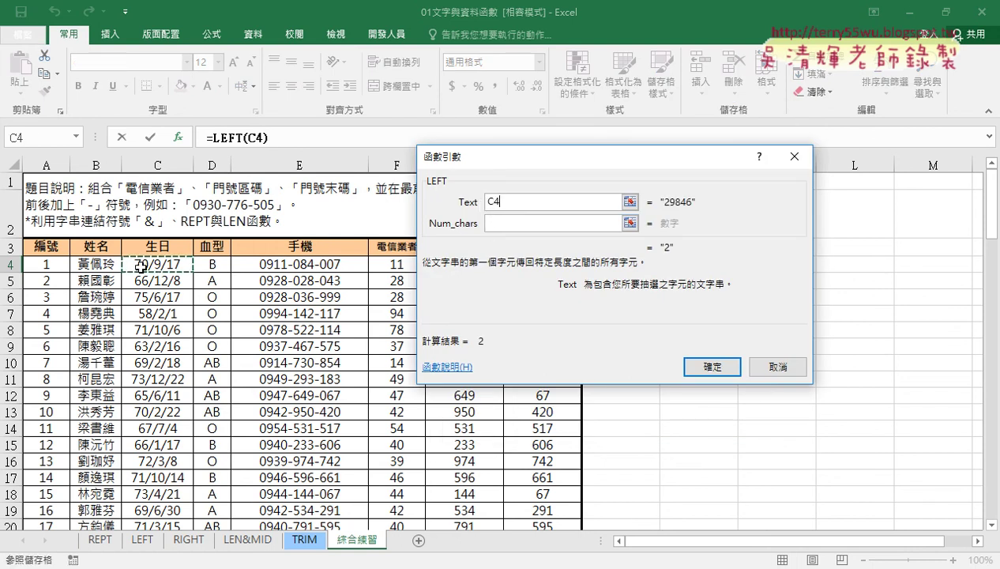
click(518, 222)
text(2)
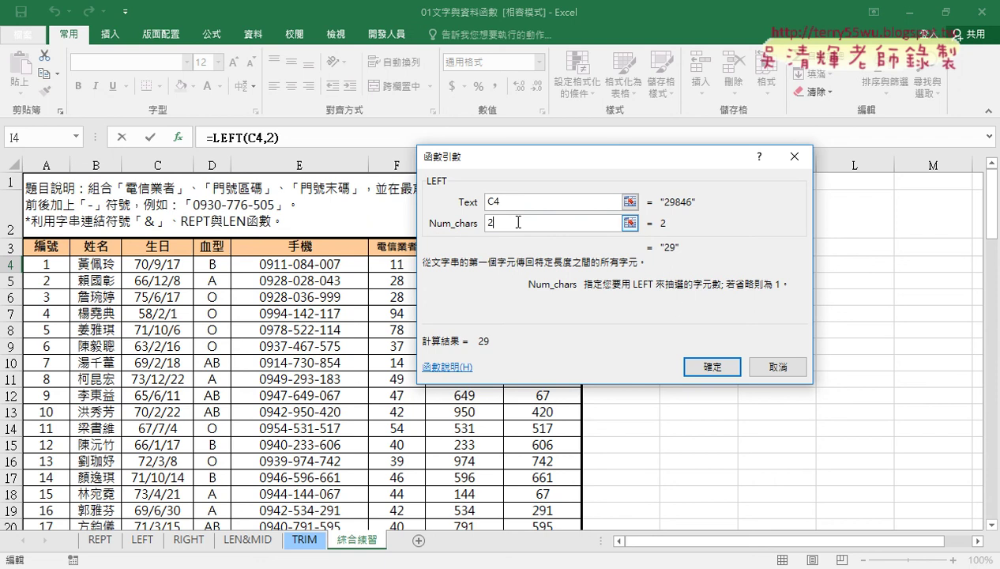
click(713, 367)
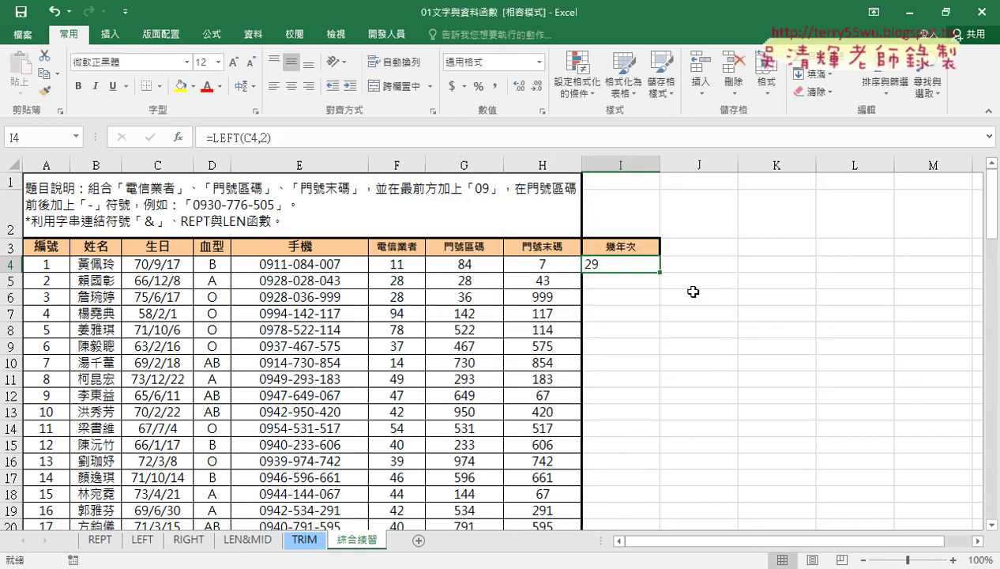
double_click(660, 272)
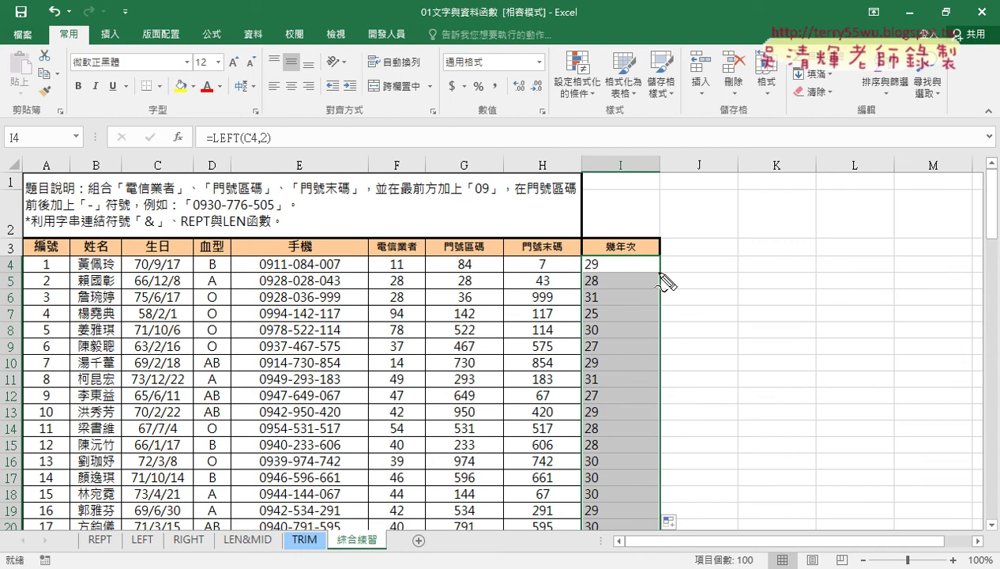
drag(596, 270, 575, 271)
drag(148, 271, 133, 272)
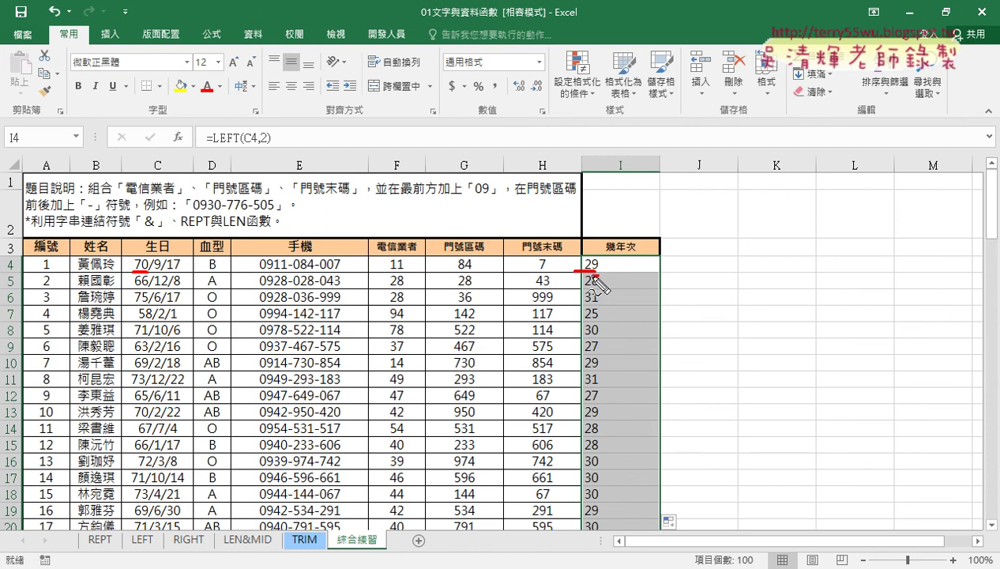
drag(596, 273, 577, 273)
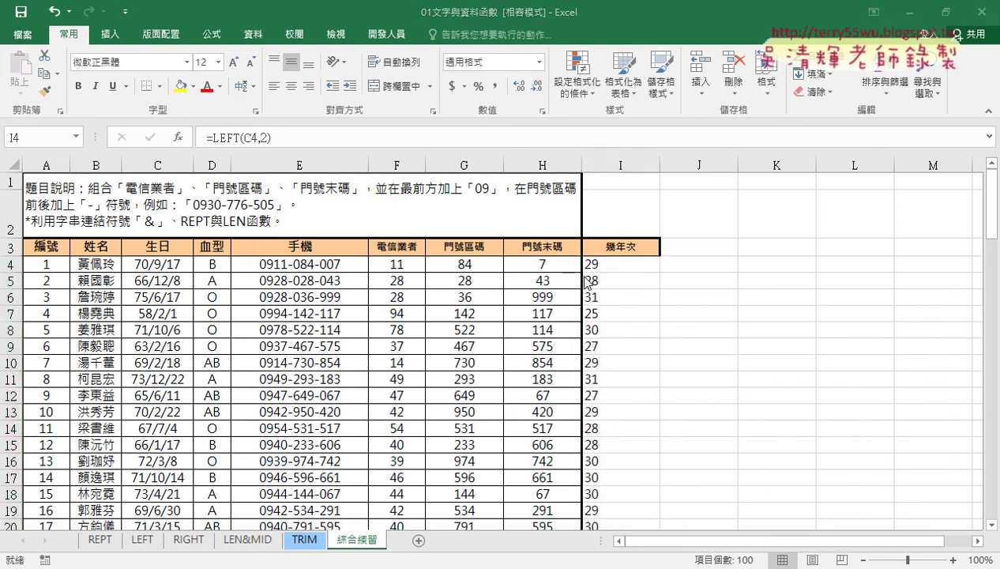
right_click(164, 262)
click(223, 480)
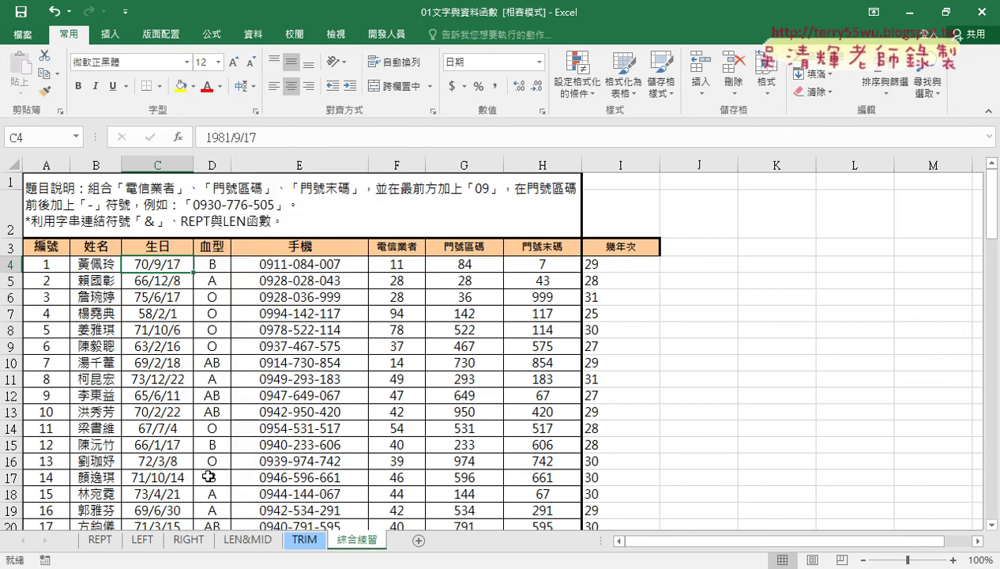
drag(252, 167, 652, 53)
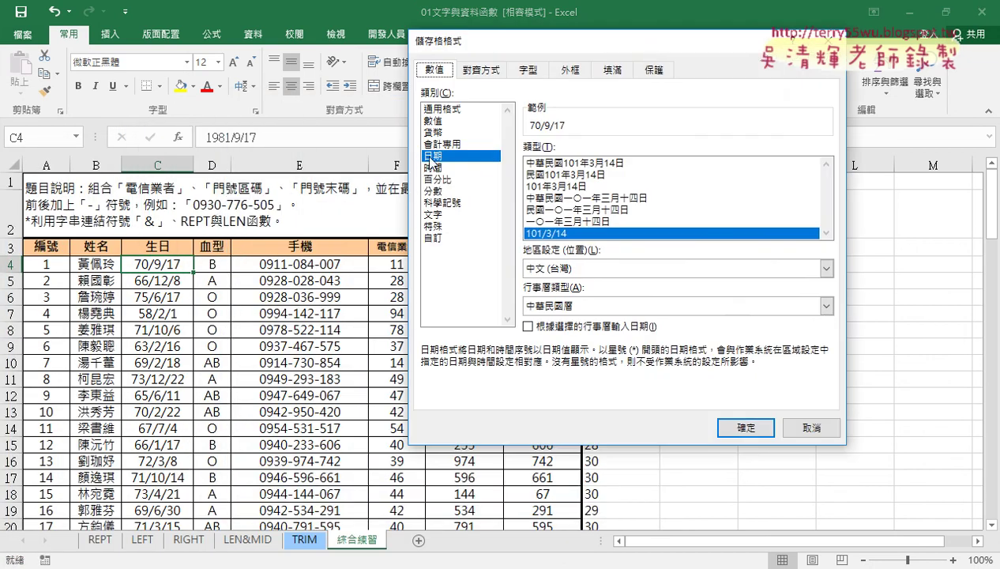
click(442, 109)
click(744, 431)
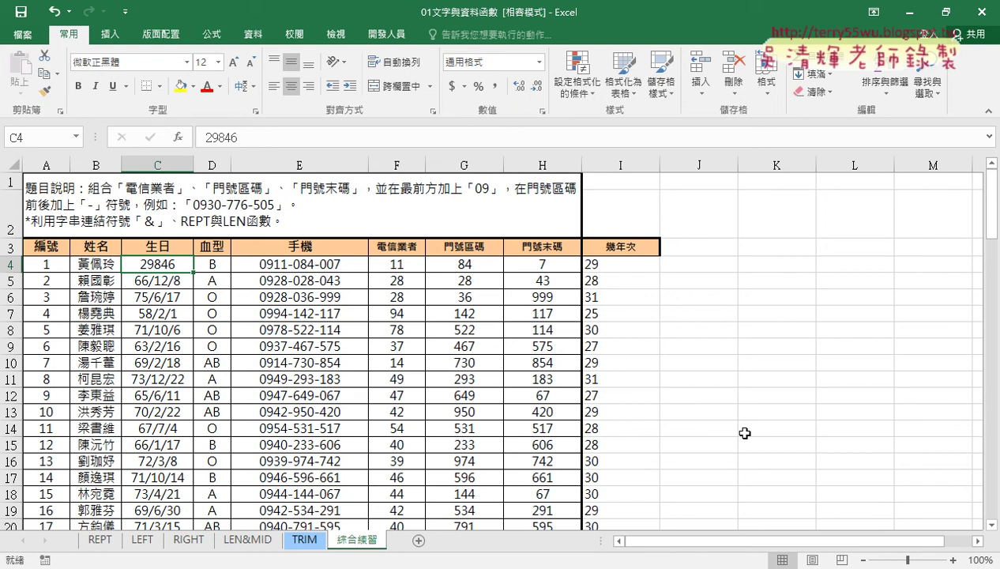
key(ctrl+z)
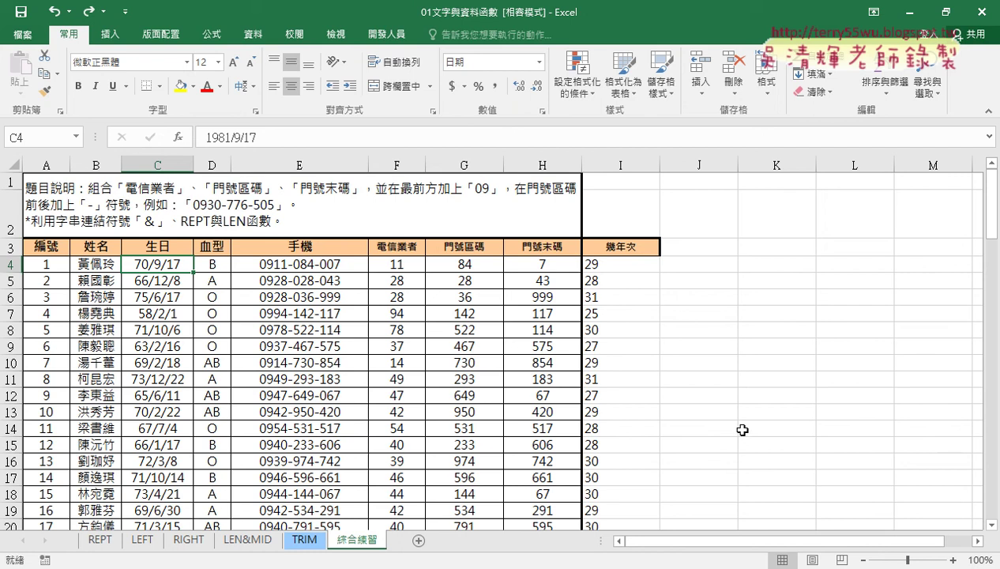
right_click(163, 263)
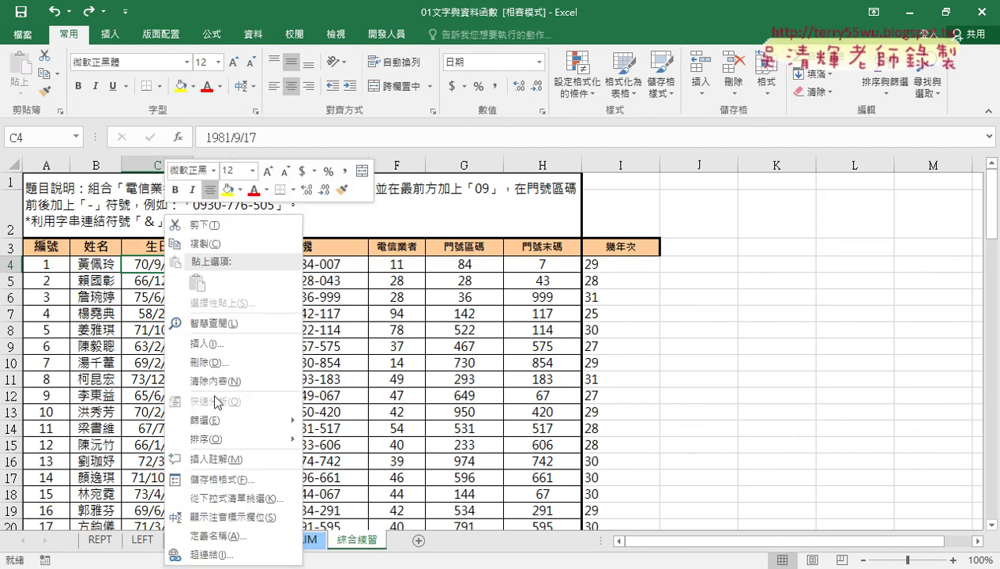
click(221, 480)
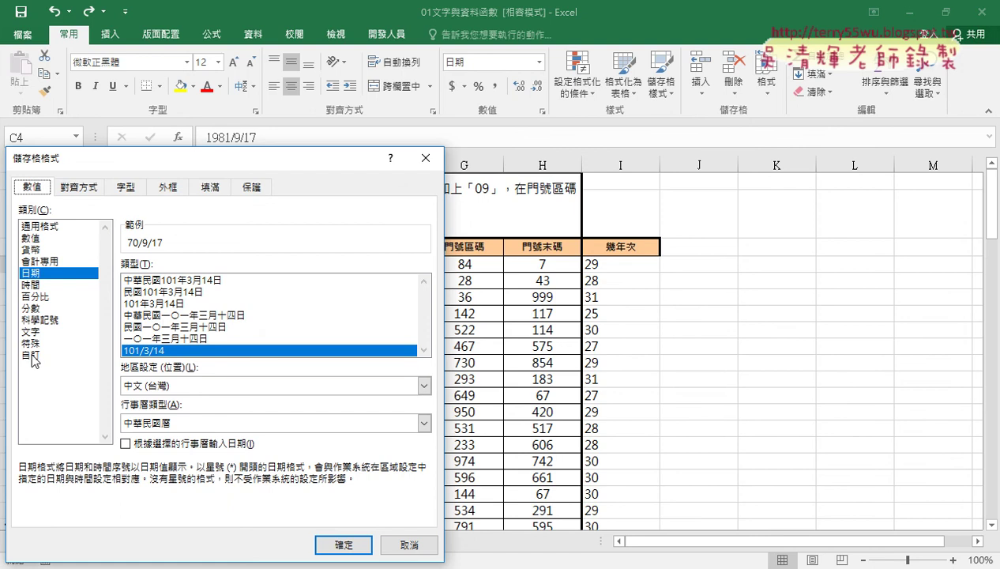
click(31, 355)
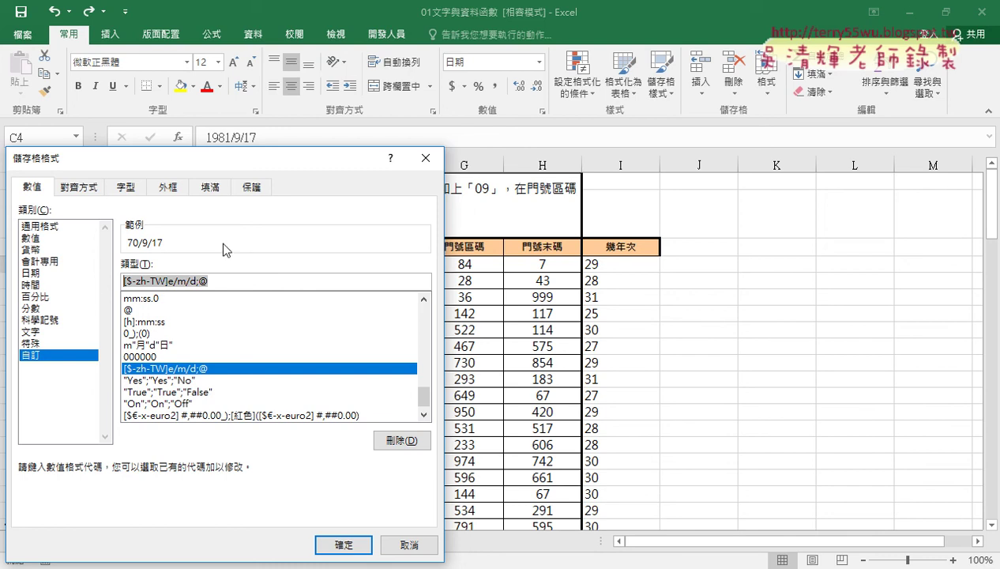
click(403, 543)
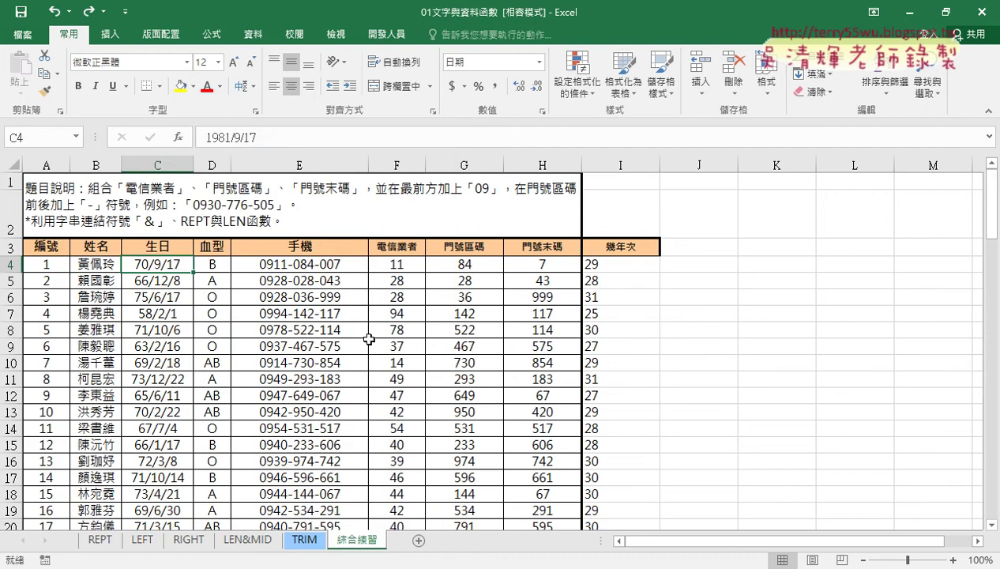
click(315, 266)
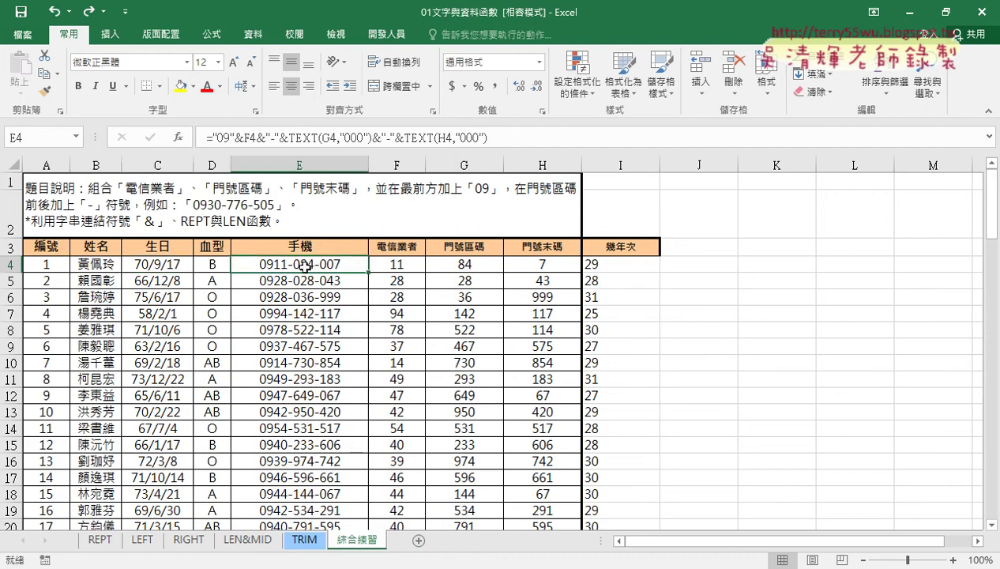
Step: Review I4's LEFT formula against C4's birth date, then switch to the Google Docs notes
click(593, 266)
click(139, 270)
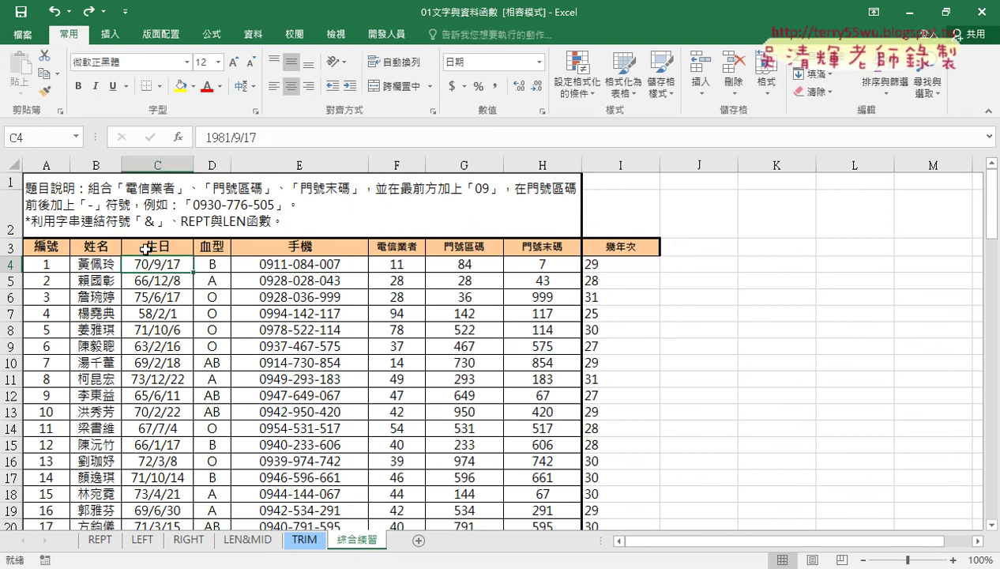
click(151, 165)
click(632, 263)
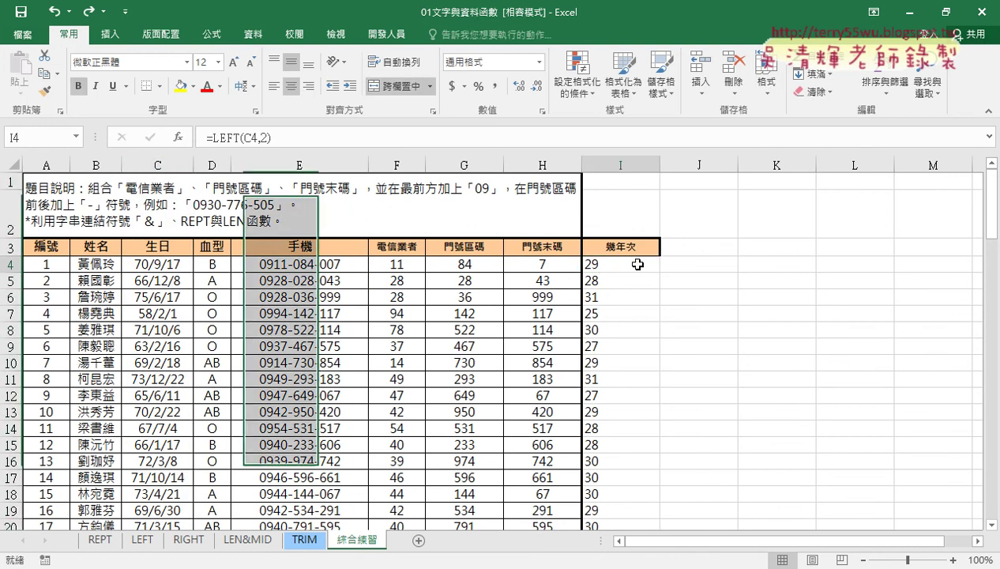
key(alt+Tab)
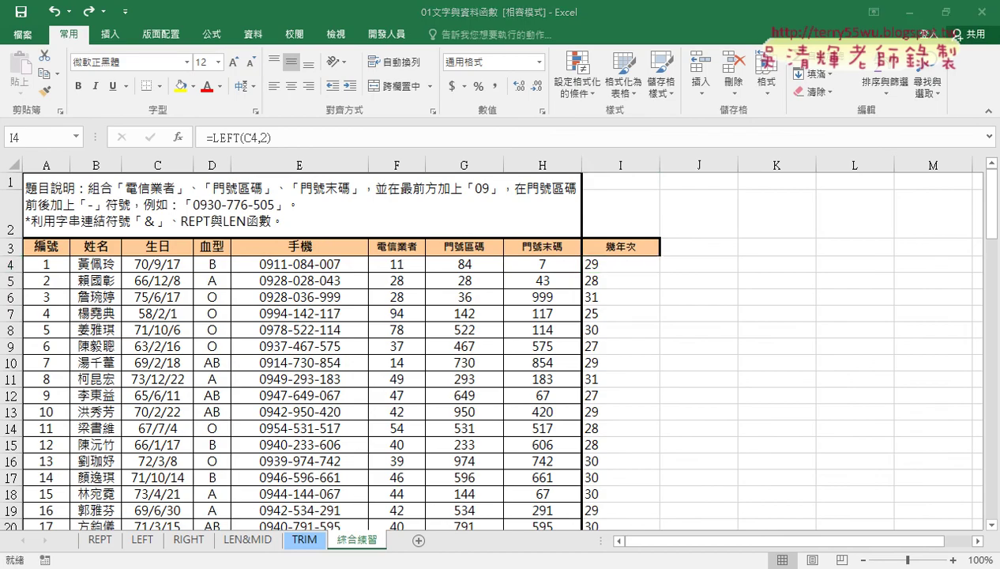